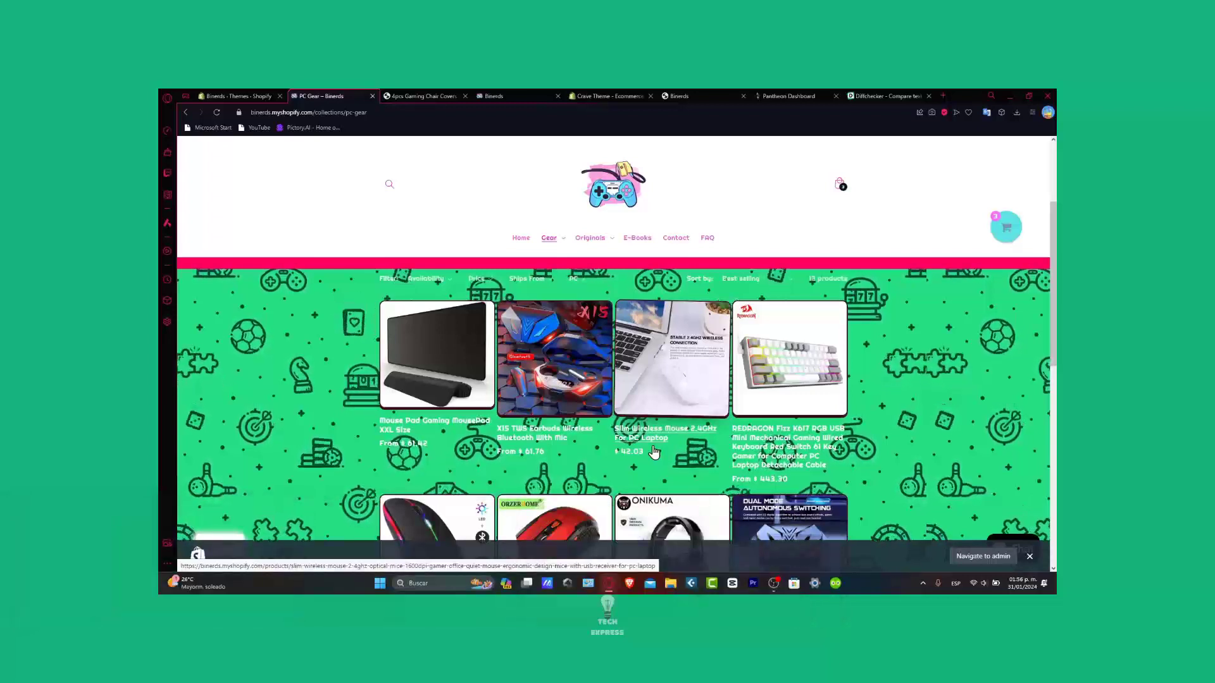
- Hide the storefront preview bar on PC Gear and return to the admin Themes page
{"action": "left_click", "coordinate": [1029, 559]}
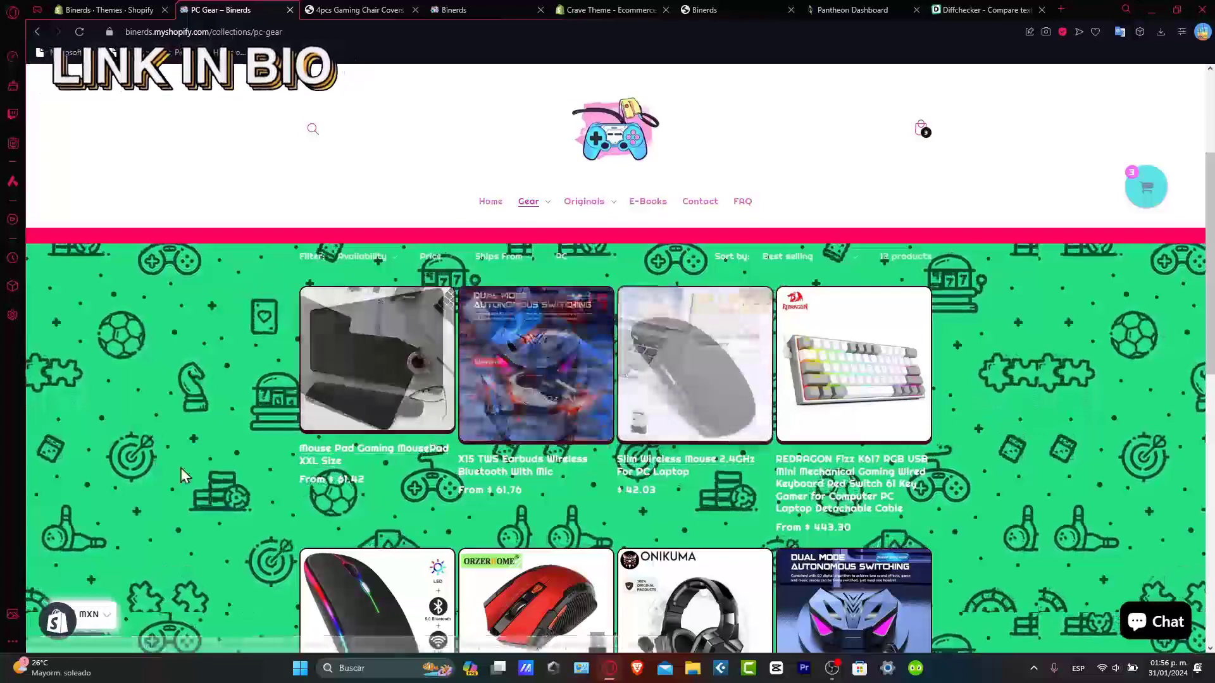
{"action": "left_click", "coordinate": [155, 9]}
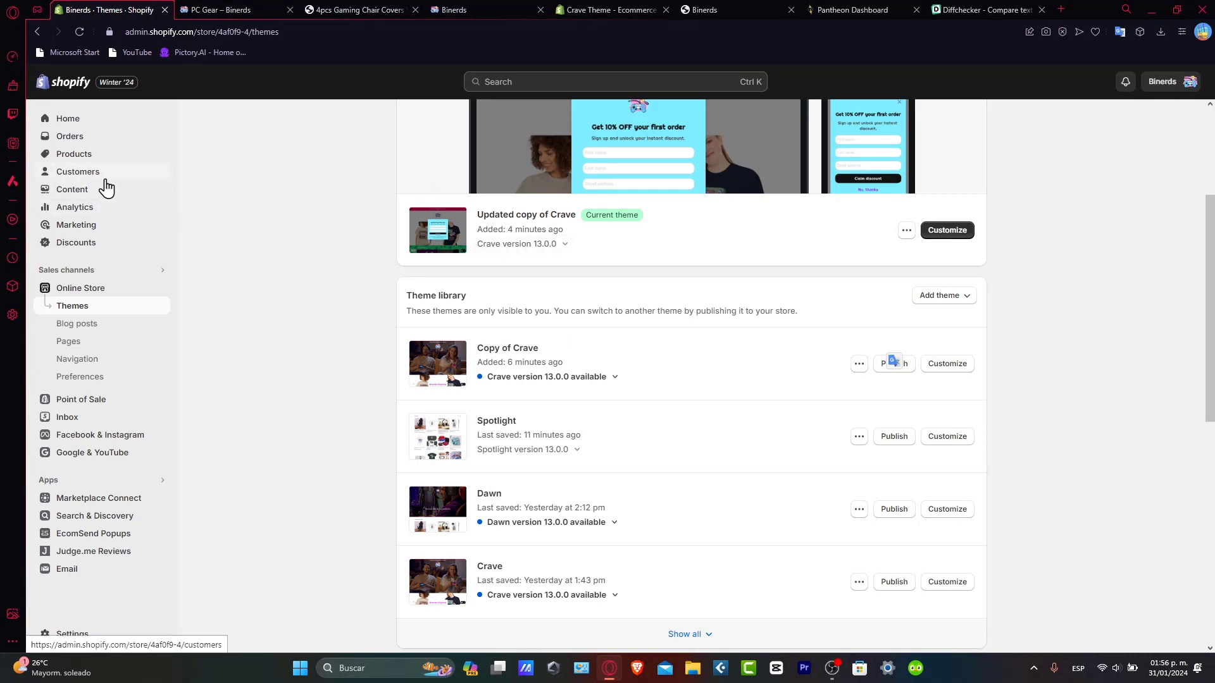
- Check the empty Content > Metaobjects page, then return to the PC Gear storefront tab
{"action": "left_click", "coordinate": [83, 189]}
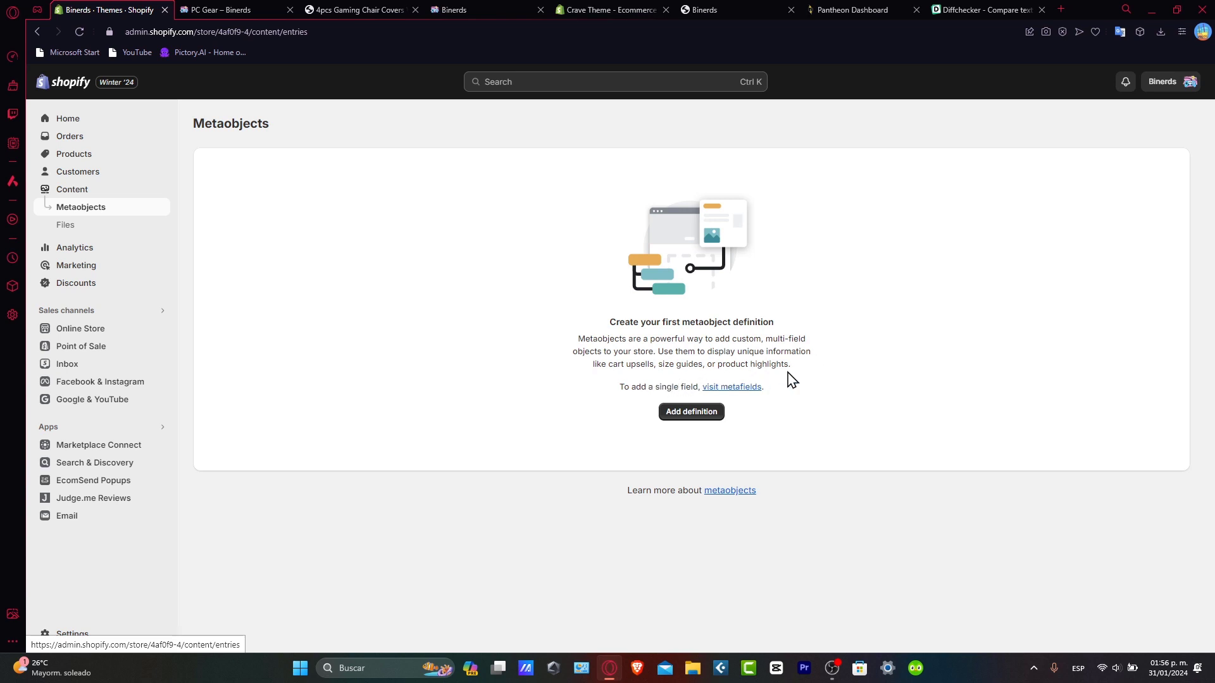
{"action": "left_click", "coordinate": [220, 9]}
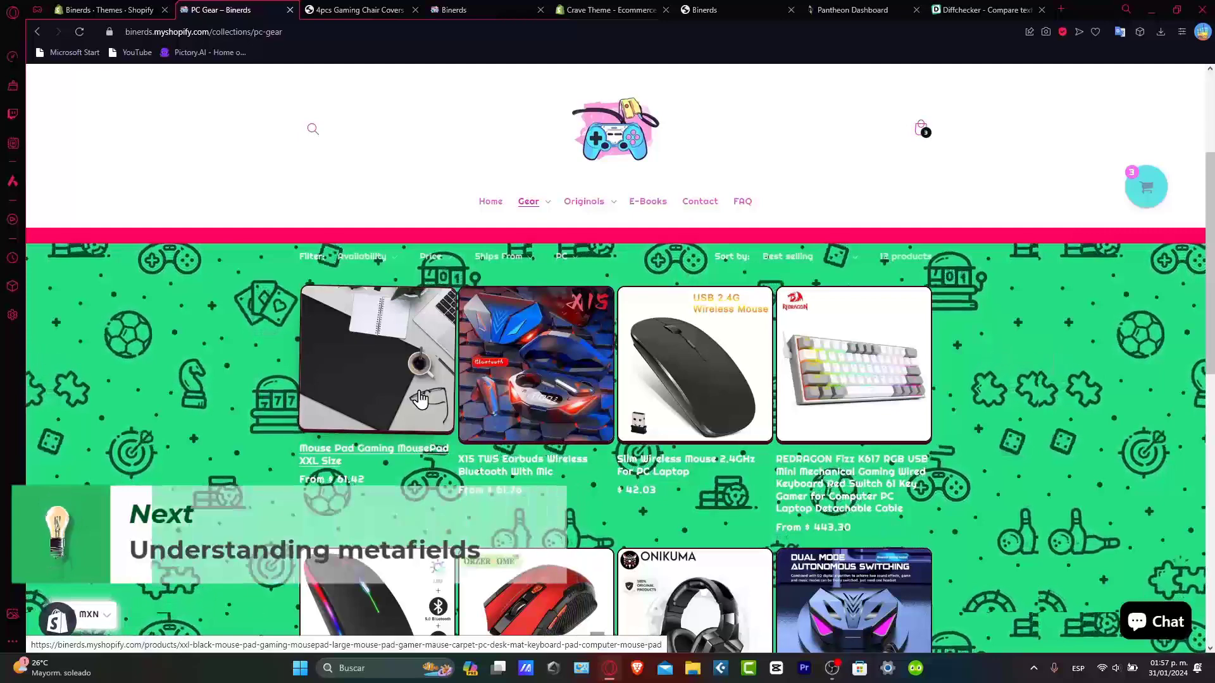
- Go back to the admin tab and open the Products list
{"action": "left_click", "coordinate": [101, 9]}
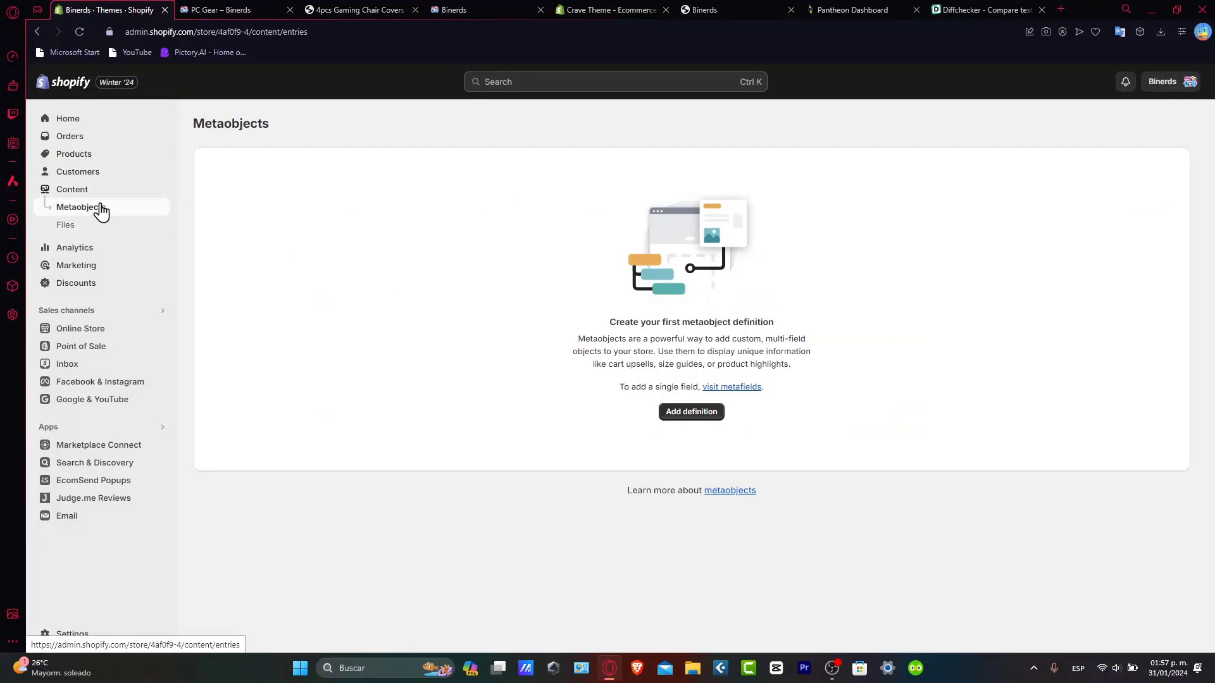
{"action": "left_click", "coordinate": [95, 160]}
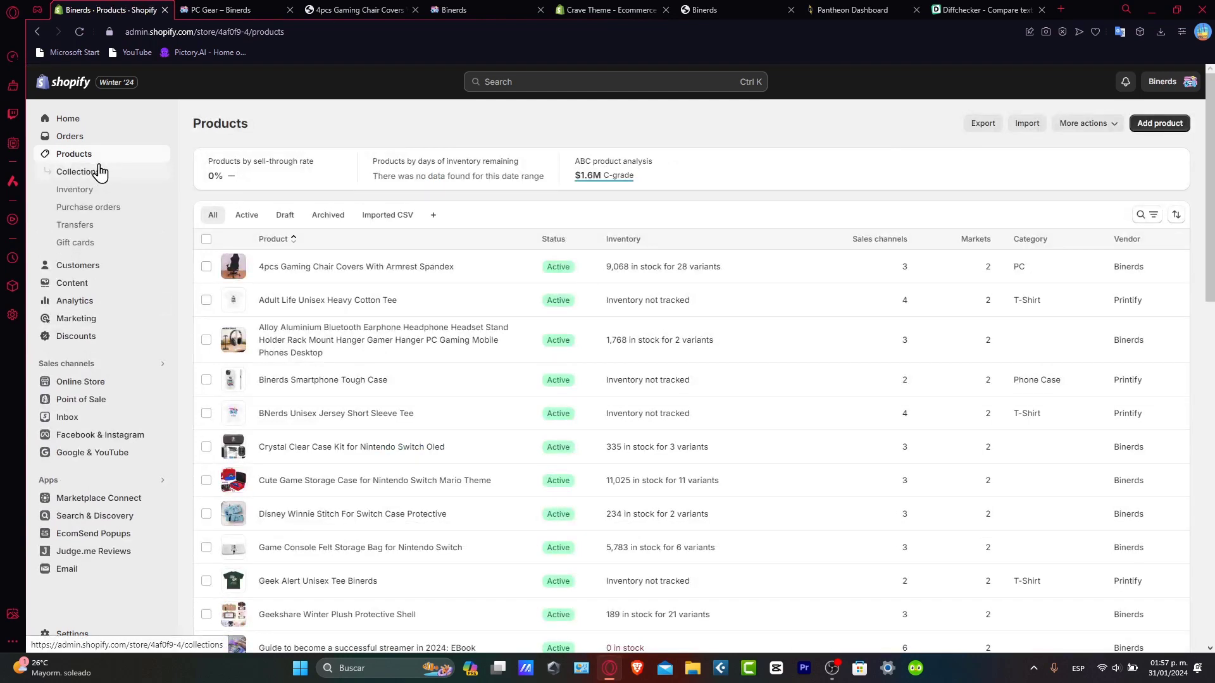
- Open the 4pcs Gaming Chair Covers With Armrest Spandex product and inspect its Product organization details
{"action": "left_click", "coordinate": [338, 268]}
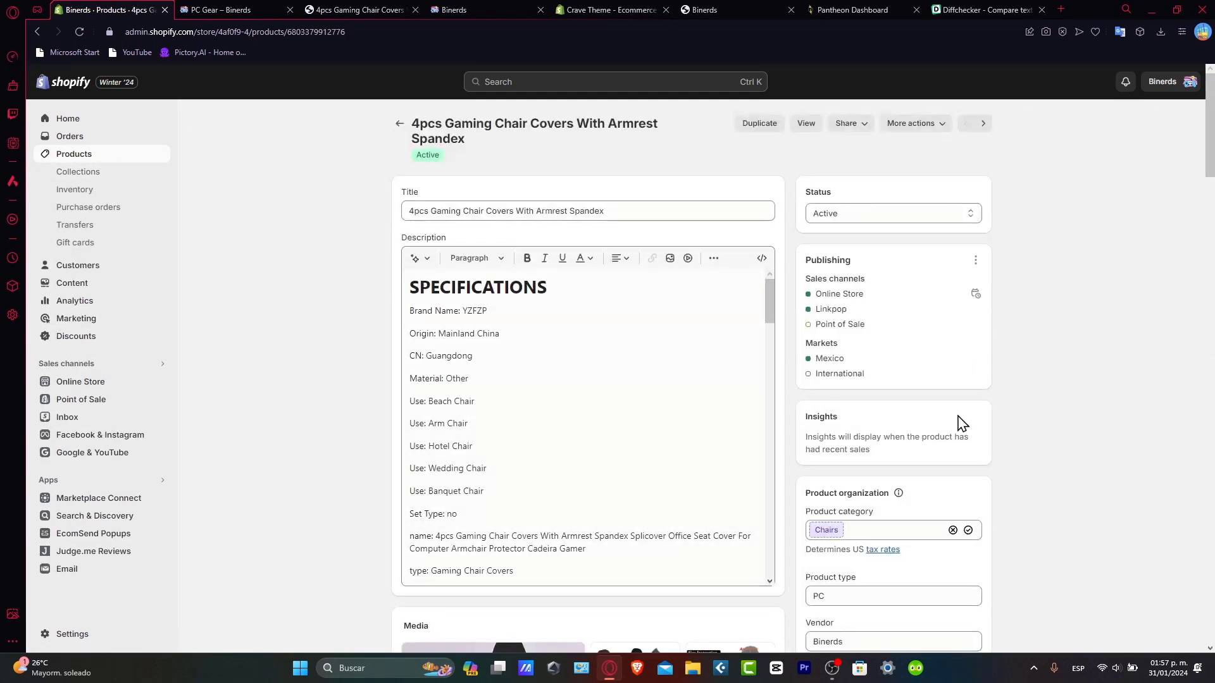
{"action": "scroll", "coordinate": [988, 440], "scroll_direction": "down", "scroll_amount": 3}
{"action": "scroll", "coordinate": [988, 439], "scroll_direction": "down", "scroll_amount": 4}
{"action": "scroll", "coordinate": [989, 440], "scroll_direction": "up", "scroll_amount": 3}
{"action": "scroll", "coordinate": [989, 441], "scroll_direction": "up", "scroll_amount": 1}
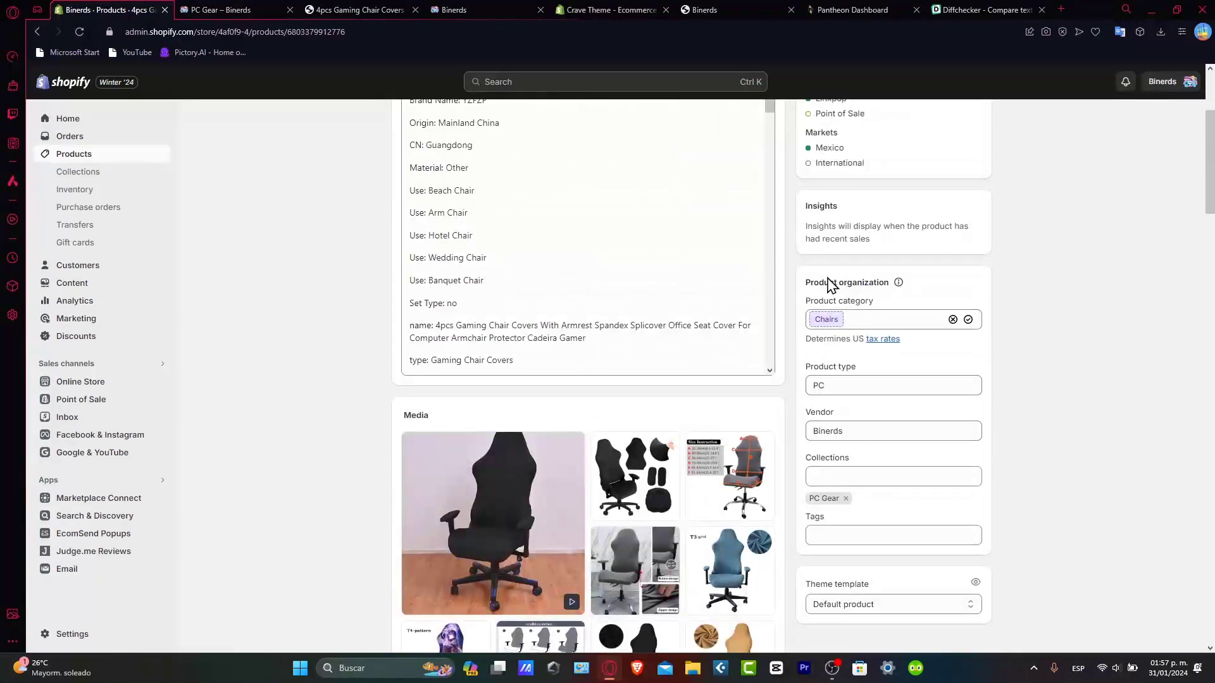
{"action": "left_click_drag", "start_coordinate": [828, 283], "coordinate": [971, 515]}
{"action": "left_click", "coordinate": [809, 587]}
- Review the product's media and 28 variants, then return to the top
{"action": "scroll", "coordinate": [933, 423], "scroll_direction": "down", "scroll_amount": 6}
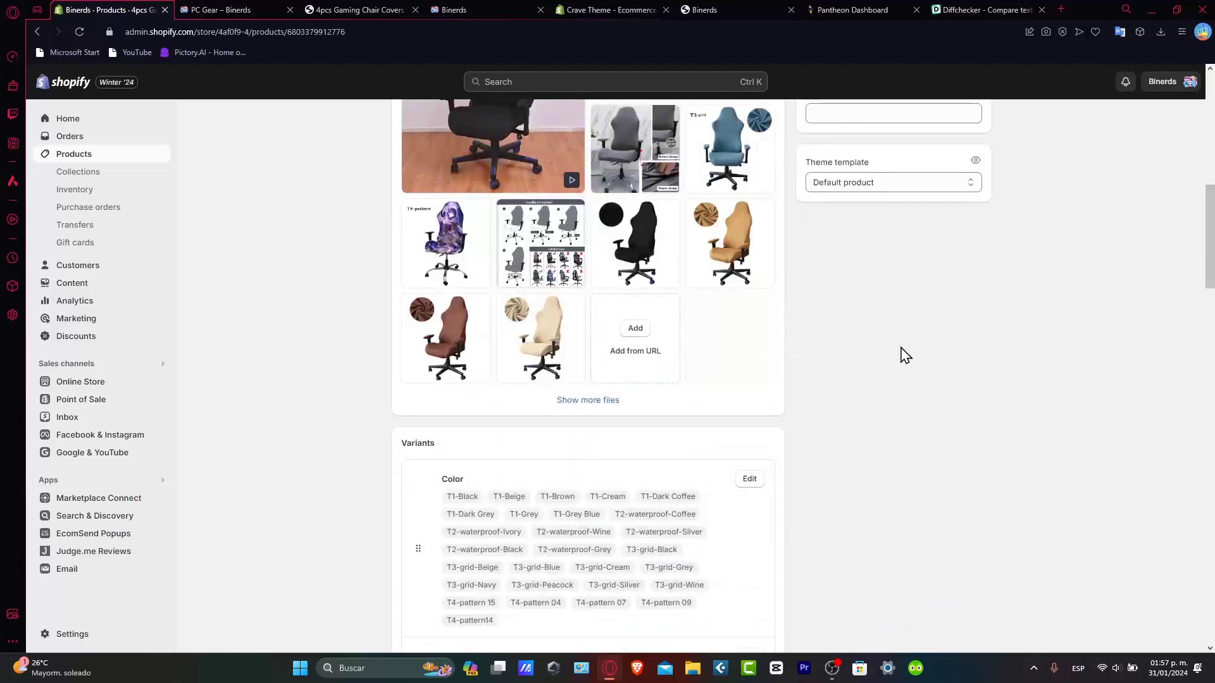
{"action": "scroll", "coordinate": [886, 373], "scroll_direction": "down", "scroll_amount": 3}
{"action": "scroll", "coordinate": [588, 446], "scroll_direction": "down", "scroll_amount": 3}
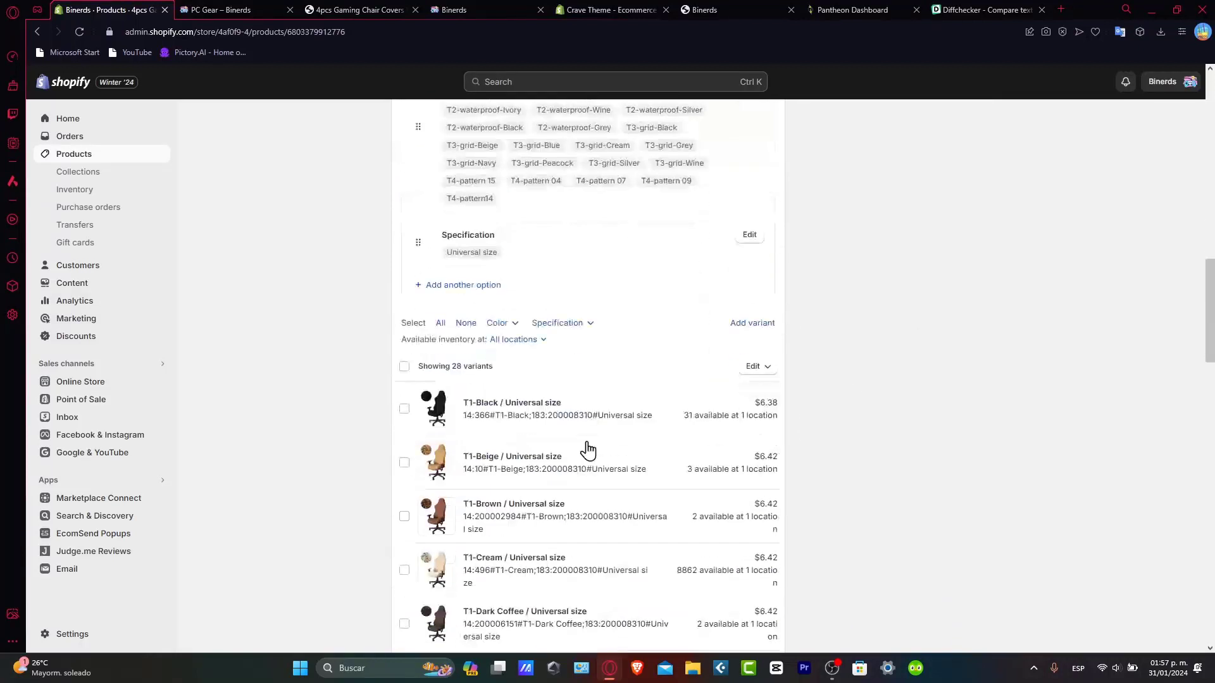
{"action": "scroll", "coordinate": [561, 404], "scroll_direction": "down", "scroll_amount": 9}
{"action": "scroll", "coordinate": [595, 410], "scroll_direction": "down", "scroll_amount": 10}
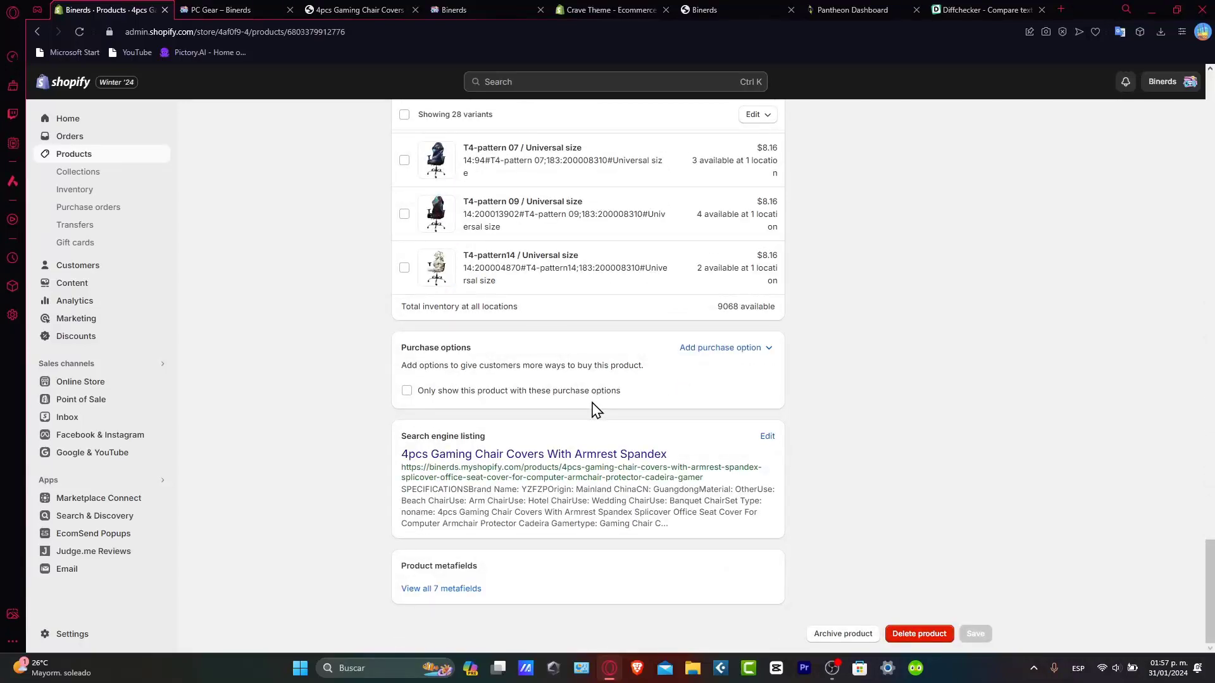
{"action": "scroll", "coordinate": [595, 410], "scroll_direction": "up", "scroll_amount": 20}
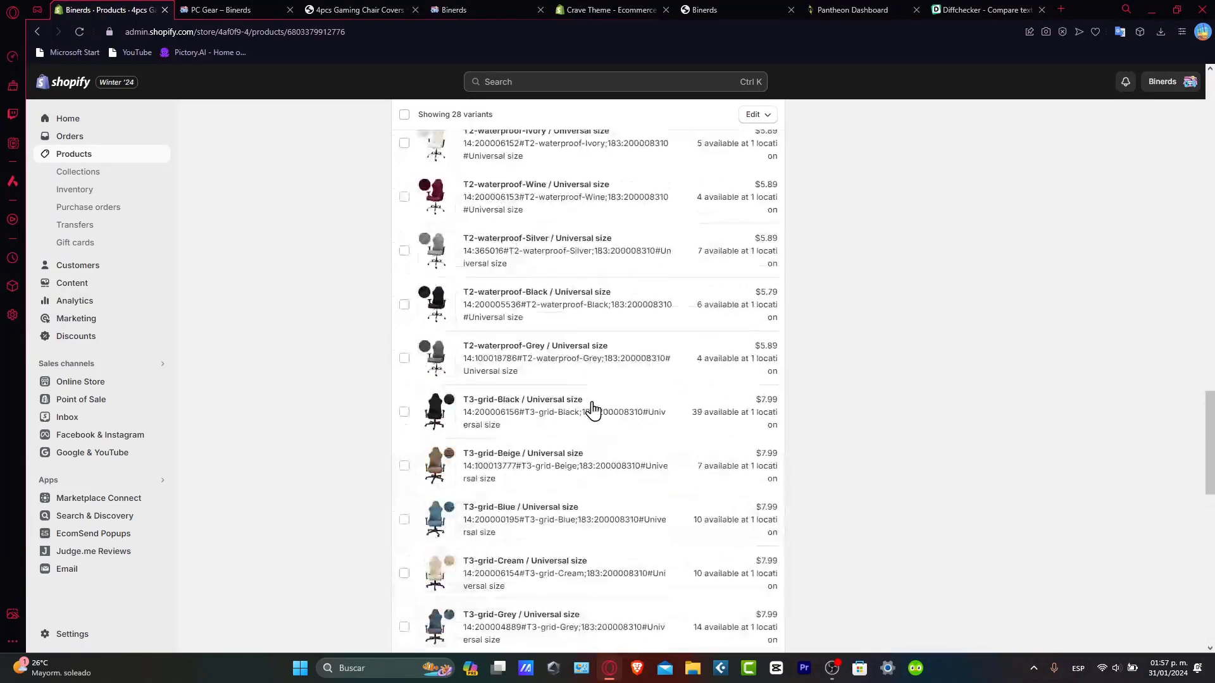
{"action": "scroll", "coordinate": [593, 410], "scroll_direction": "up", "scroll_amount": 7}
{"action": "scroll", "coordinate": [593, 410], "scroll_direction": "down", "scroll_amount": 6}
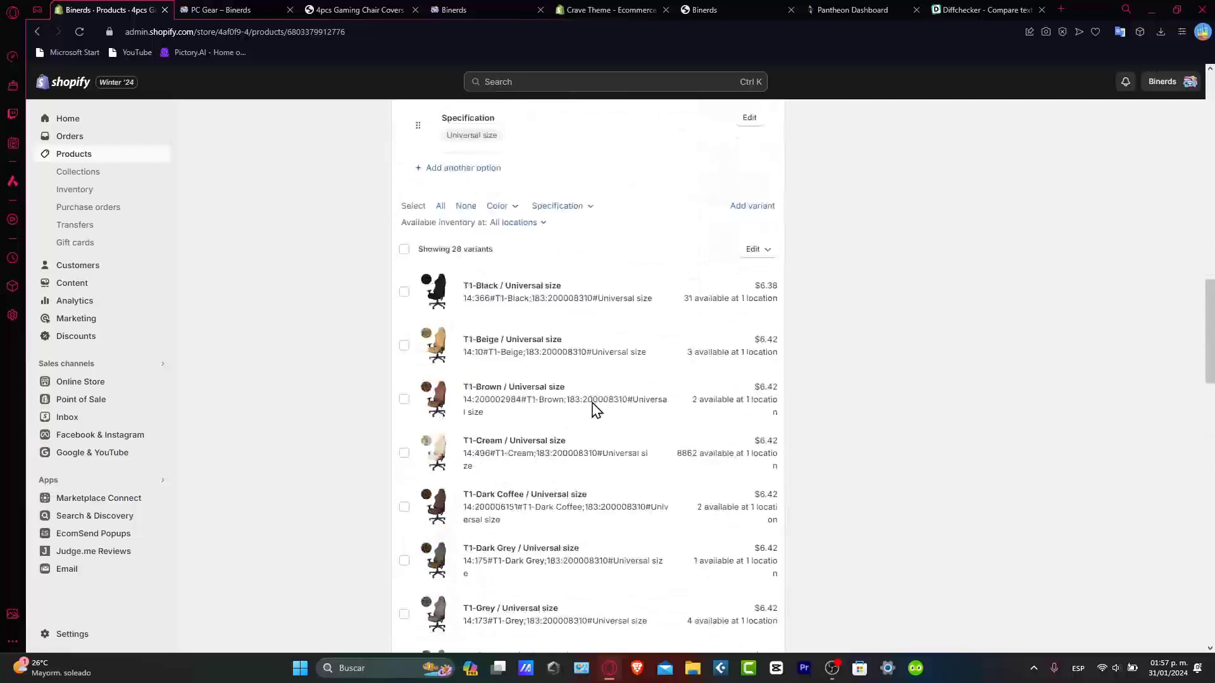
{"action": "scroll", "coordinate": [602, 415], "scroll_direction": "up", "scroll_amount": 3}
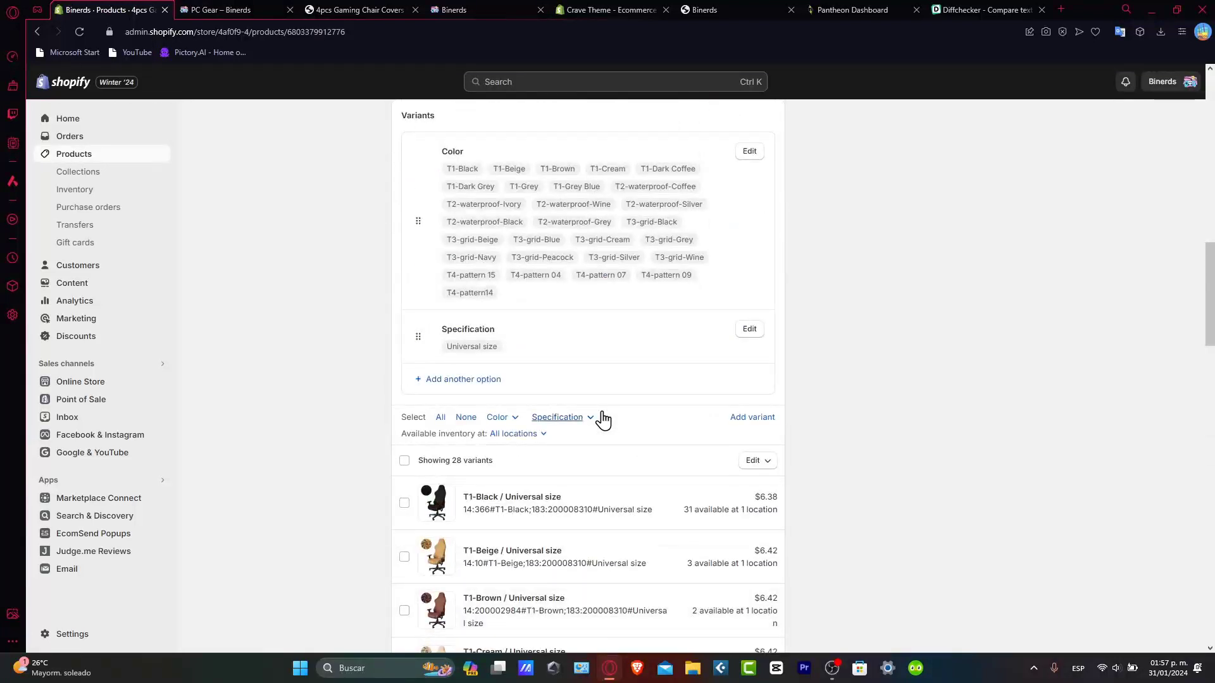
{"action": "scroll", "coordinate": [653, 401], "scroll_direction": "up", "scroll_amount": 3}
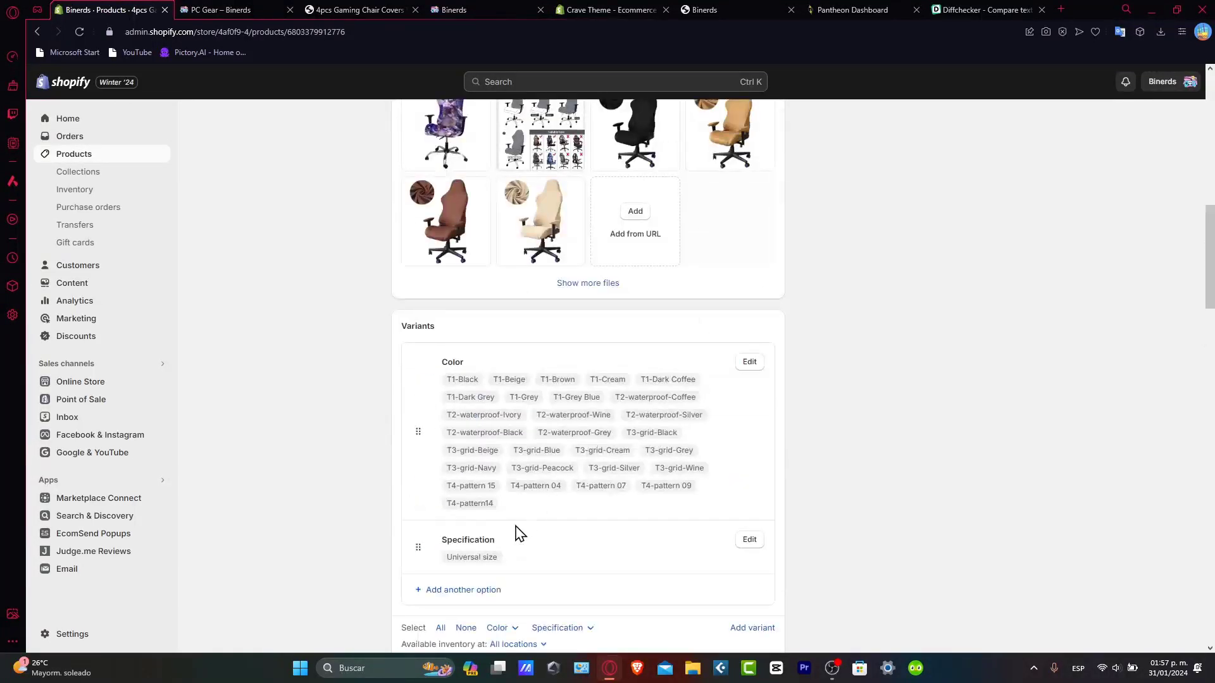
{"action": "scroll", "coordinate": [633, 458], "scroll_direction": "down", "scroll_amount": 2}
{"action": "scroll", "coordinate": [597, 447], "scroll_direction": "up", "scroll_amount": 5}
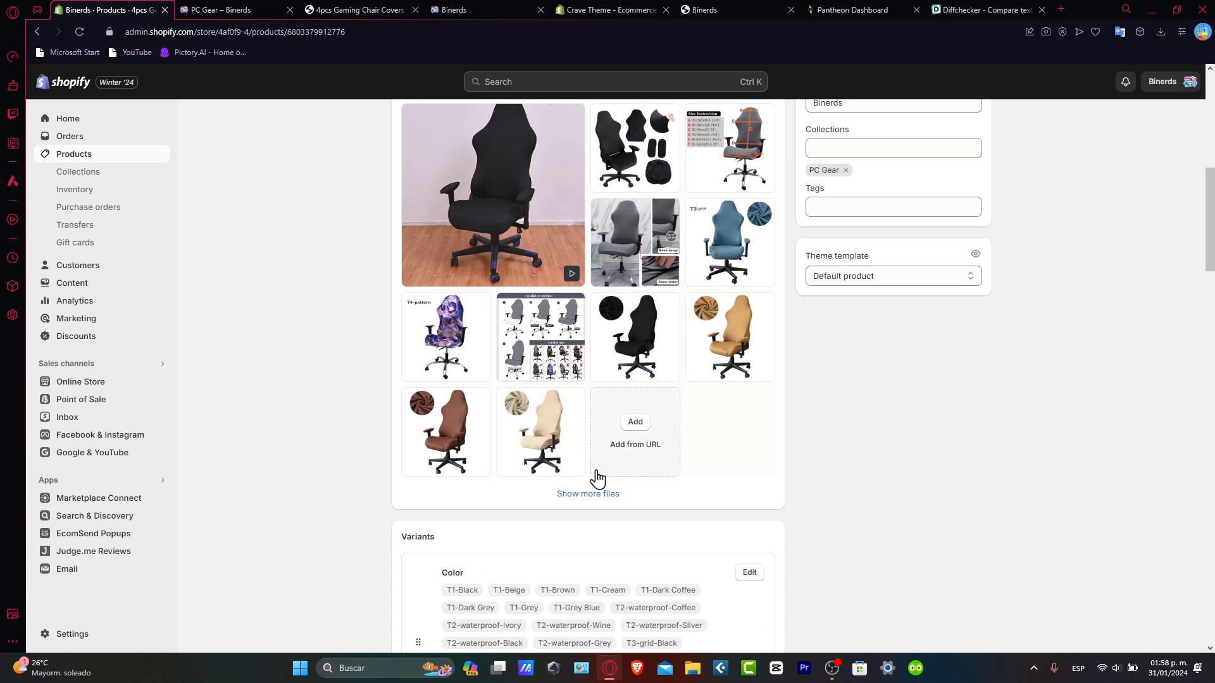
{"action": "scroll", "coordinate": [626, 469], "scroll_direction": "up", "scroll_amount": 8}
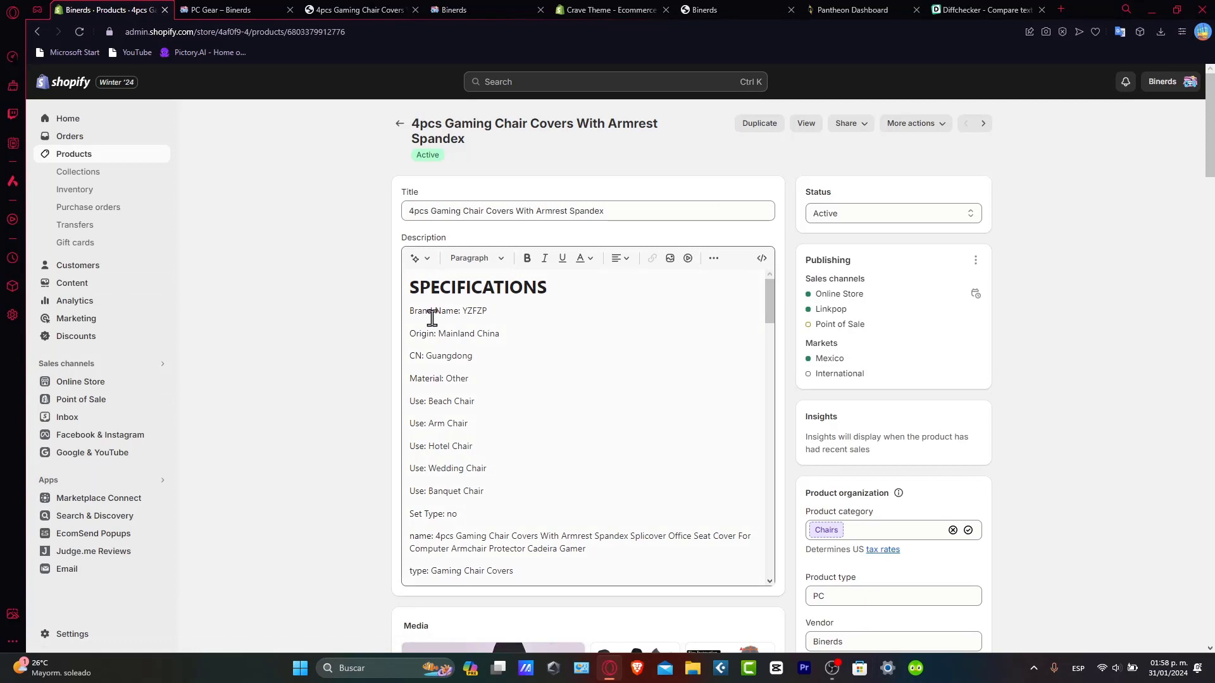
- Open Settings and navigate via Customer events to the Custom data settings
{"action": "left_click", "coordinate": [92, 635]}
{"action": "scroll", "coordinate": [388, 331], "scroll_direction": "down", "scroll_amount": 5}
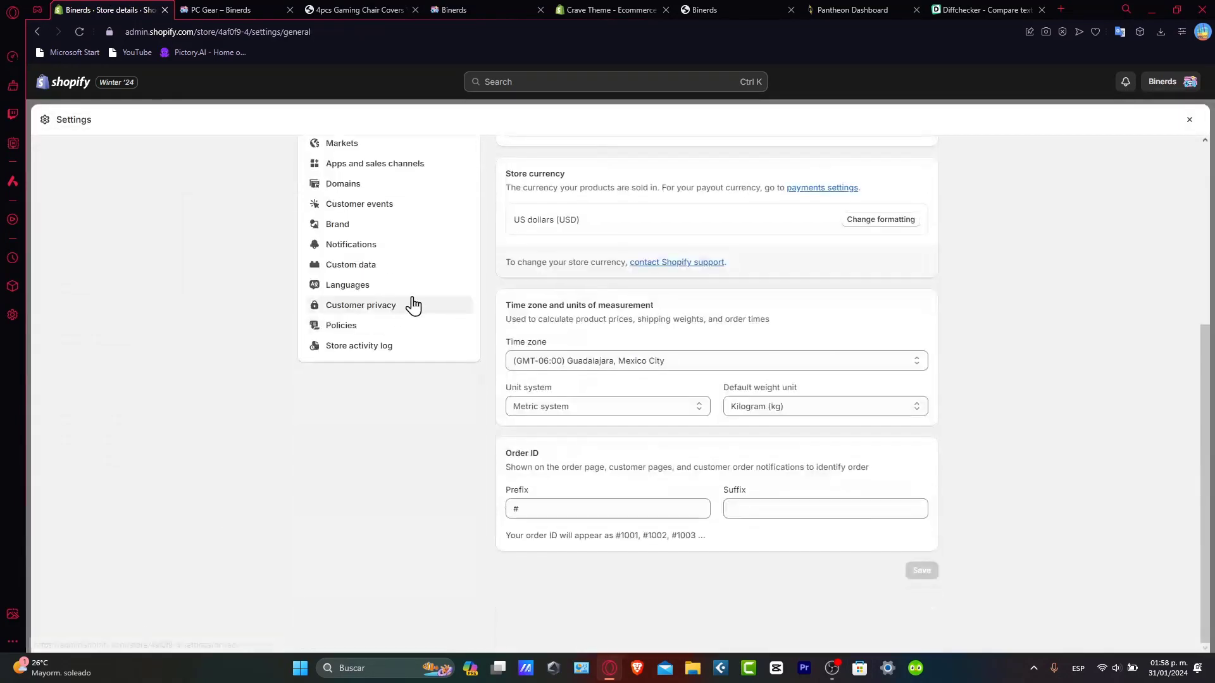
{"action": "left_click", "coordinate": [368, 205]}
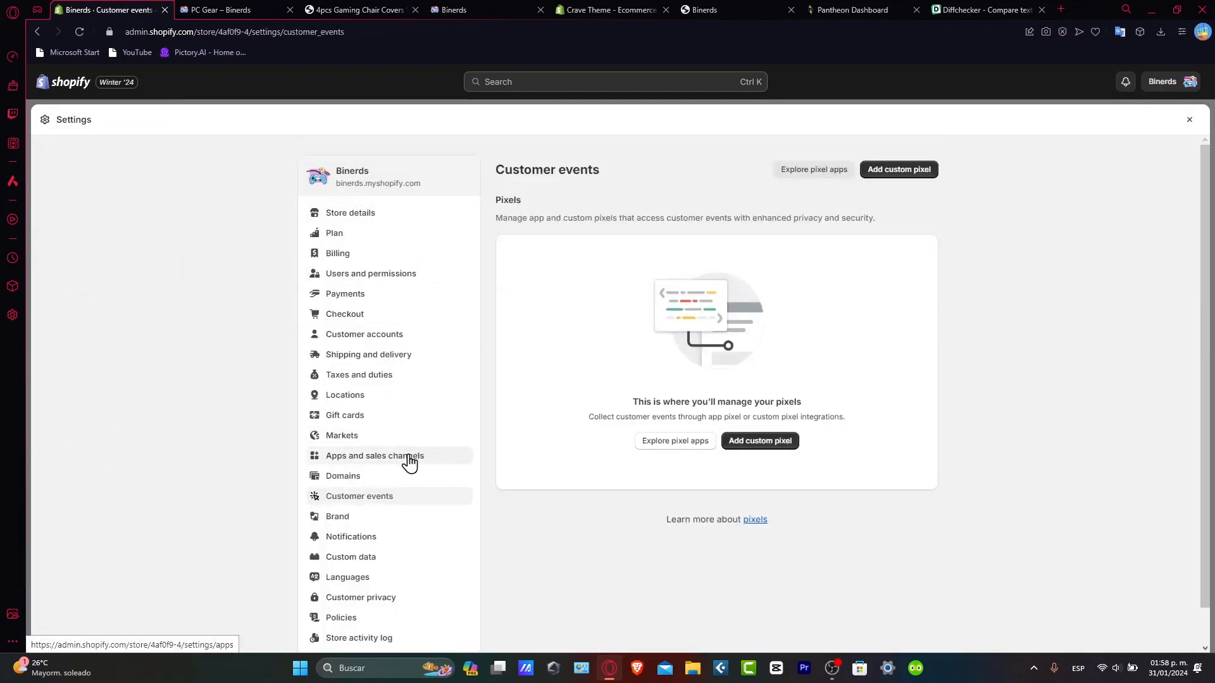
{"action": "scroll", "coordinate": [408, 462], "scroll_direction": "down", "scroll_amount": 1}
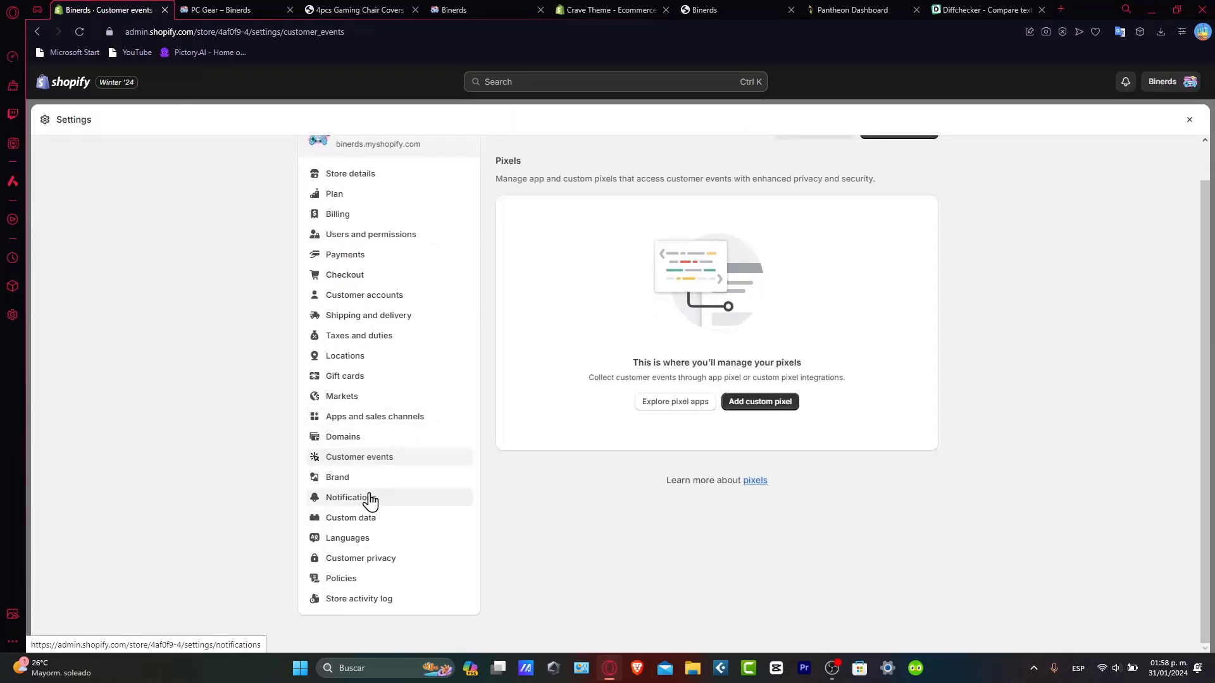
{"action": "left_click", "coordinate": [372, 520]}
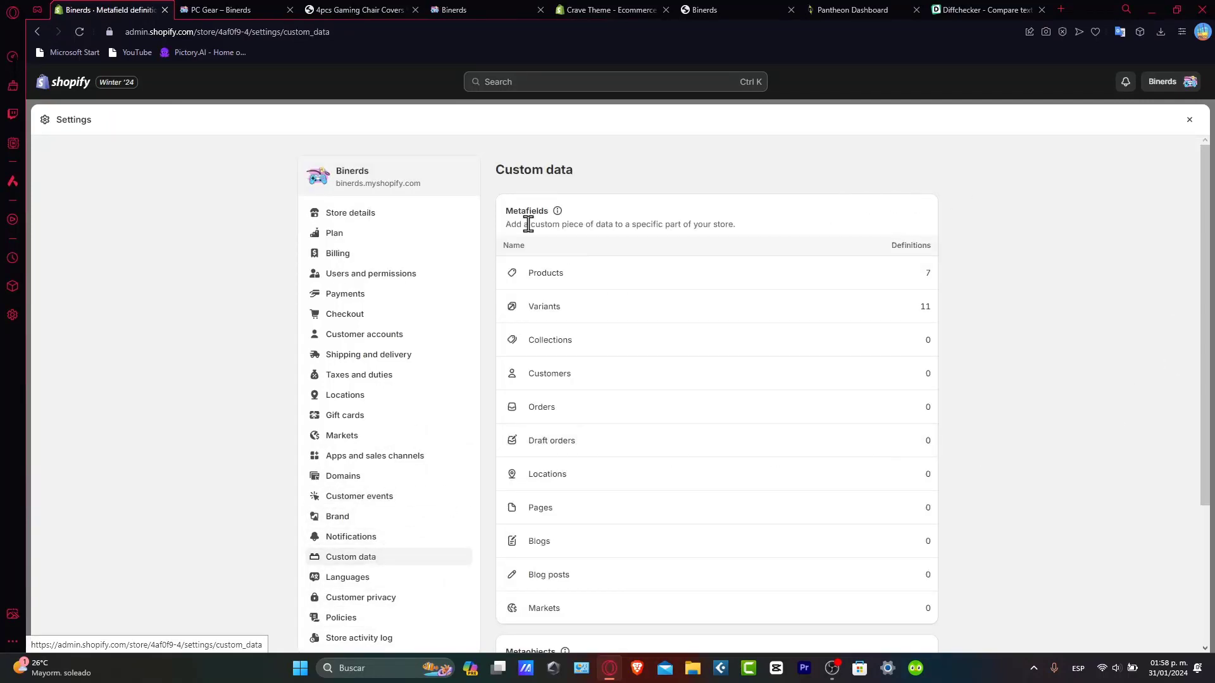
- Open the Variants metafield definitions under Custom data
{"action": "scroll", "coordinate": [957, 248], "scroll_direction": "down", "scroll_amount": 3}
{"action": "scroll", "coordinate": [961, 248], "scroll_direction": "up", "scroll_amount": 3}
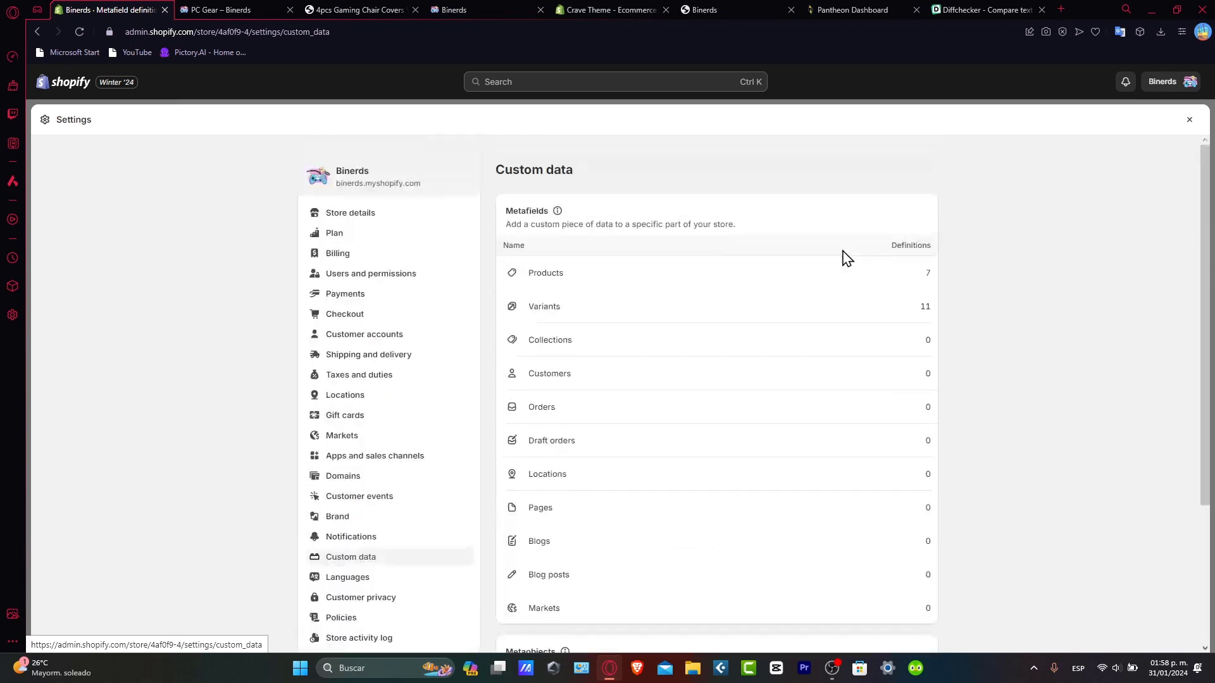
{"action": "scroll", "coordinate": [568, 268], "scroll_direction": "down", "scroll_amount": 3}
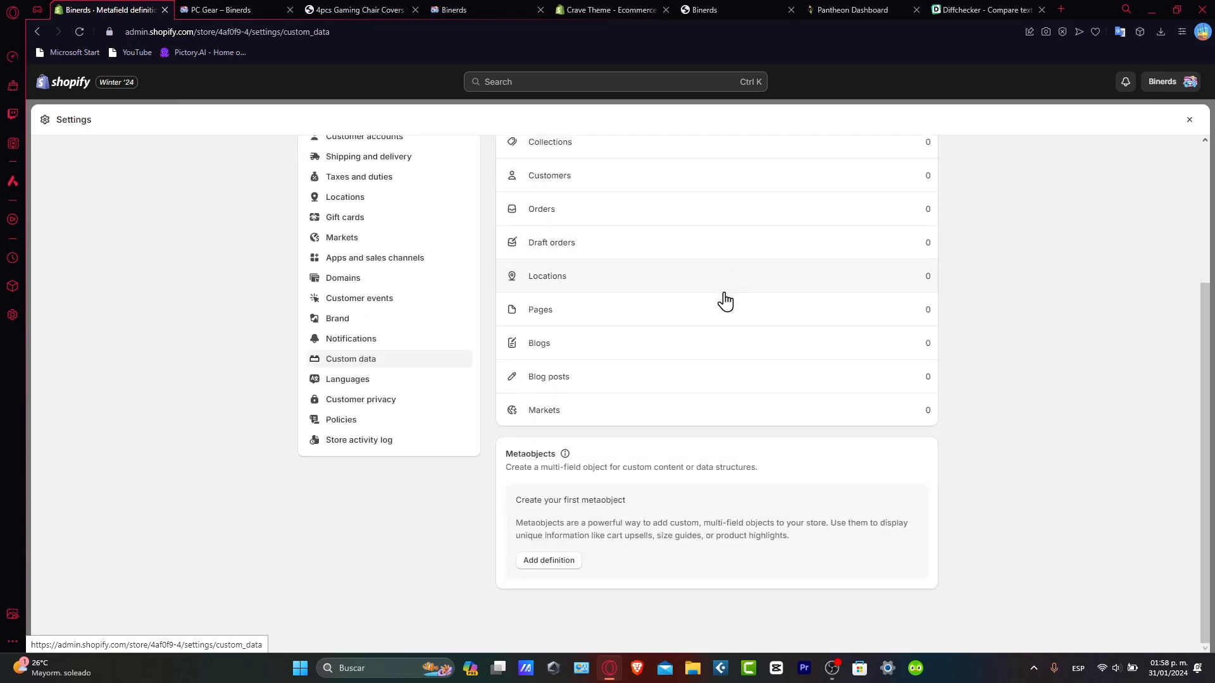
{"action": "scroll", "coordinate": [836, 379], "scroll_direction": "up", "scroll_amount": 3}
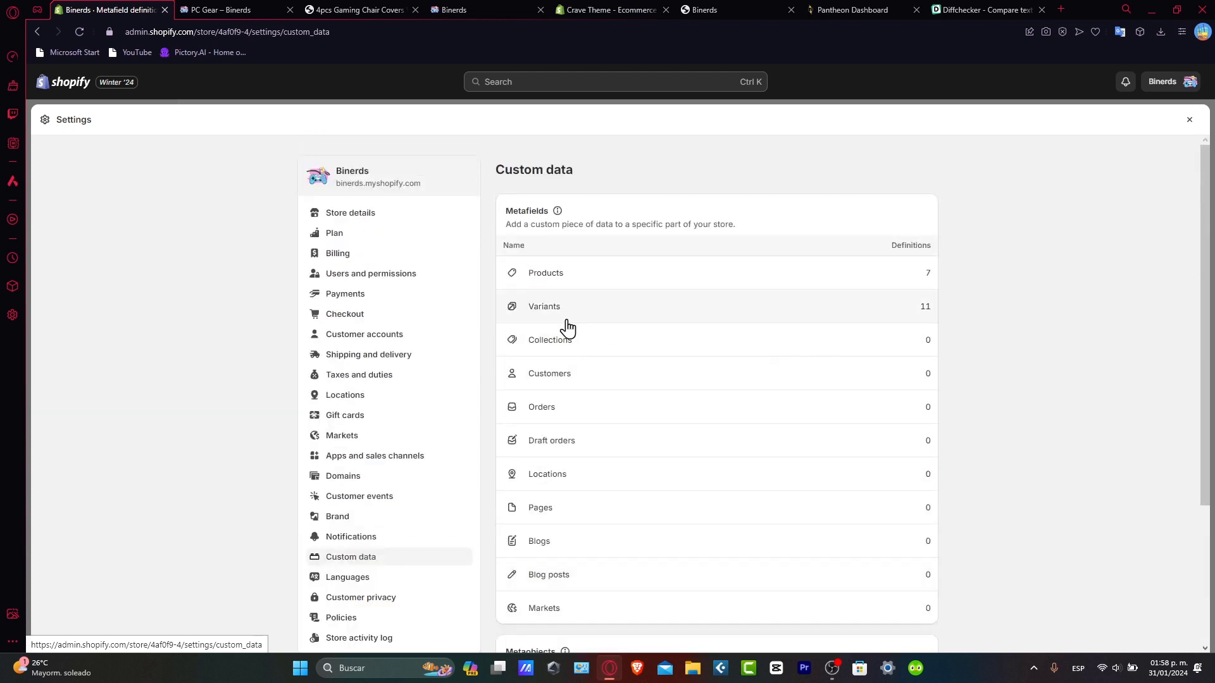
{"action": "left_click", "coordinate": [535, 315]}
{"action": "scroll", "coordinate": [816, 542], "scroll_direction": "down", "scroll_amount": 3}
{"action": "scroll", "coordinate": [820, 549], "scroll_direction": "up", "scroll_amount": 3}
- Start a variant metafield definition, browsing its name, namespace, description and type fields unfilled
{"action": "left_click", "coordinate": [915, 170]}
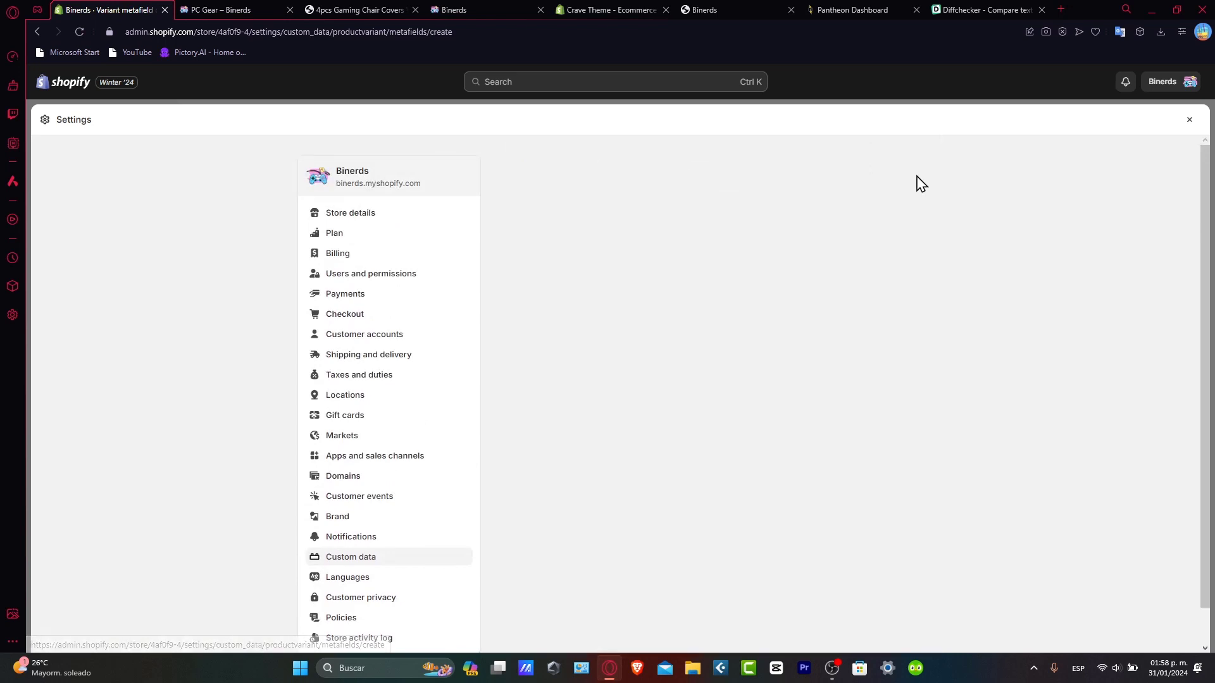
{"action": "left_click", "coordinate": [606, 228]}
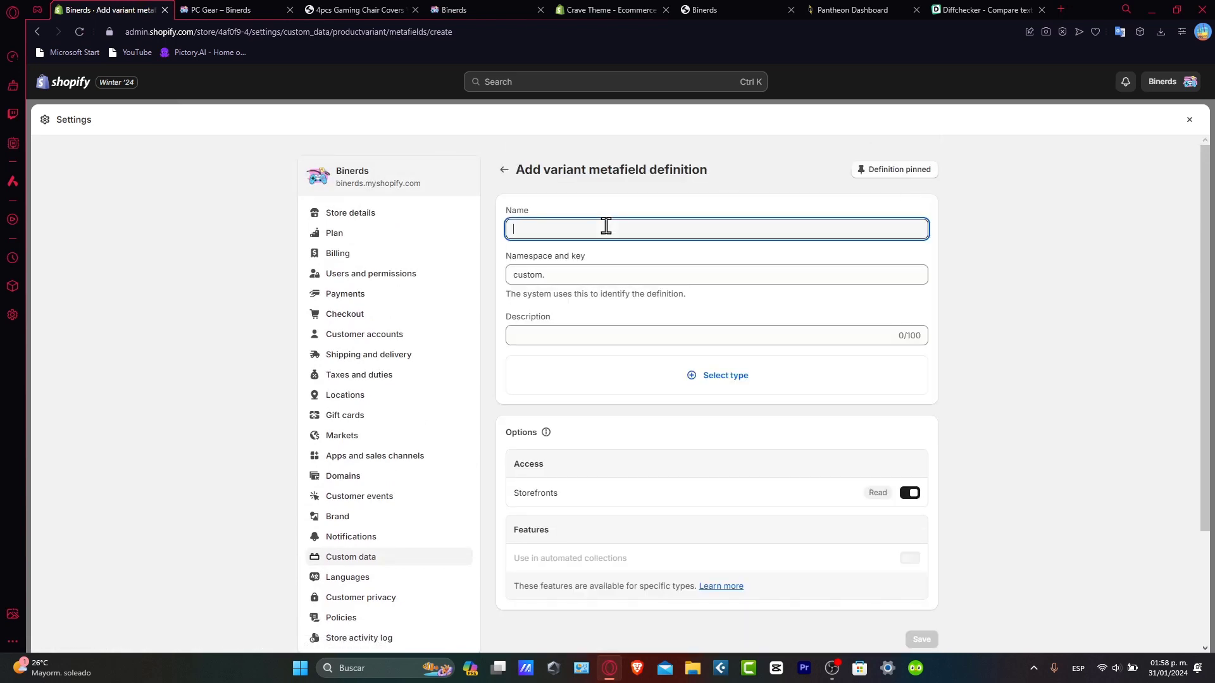
{"action": "left_click", "coordinate": [606, 277]}
{"action": "left_click", "coordinate": [602, 348]}
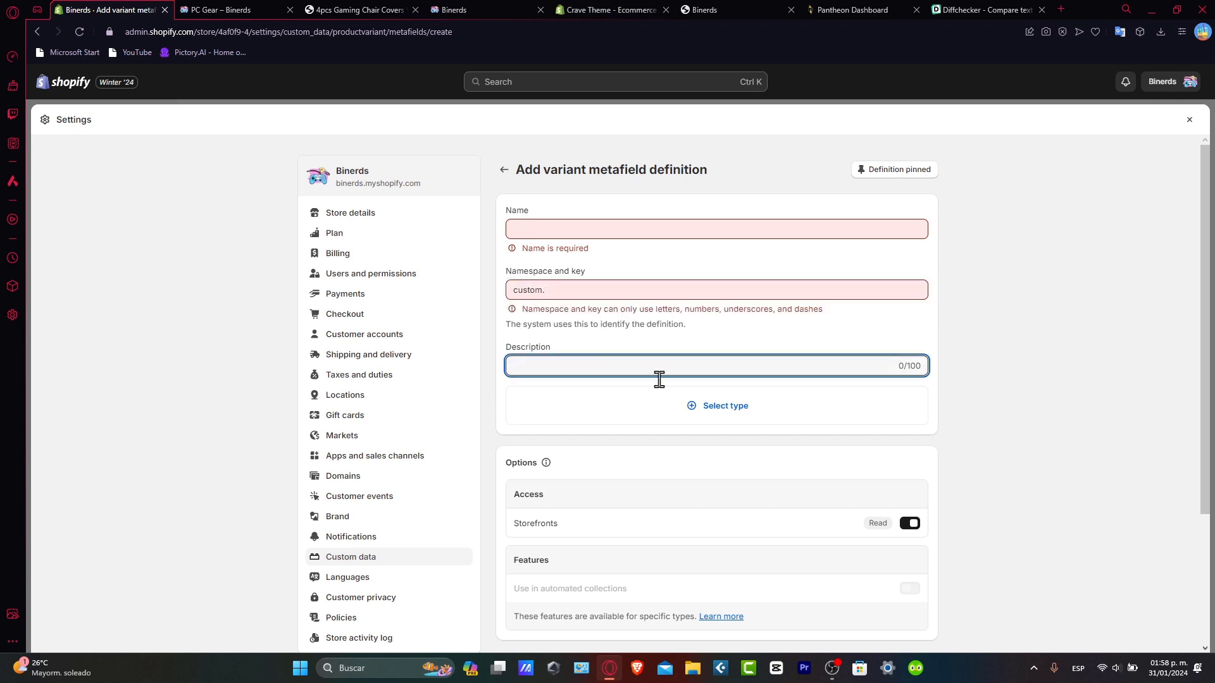
{"action": "left_click", "coordinate": [727, 414]}
{"action": "left_click", "coordinate": [953, 384]}
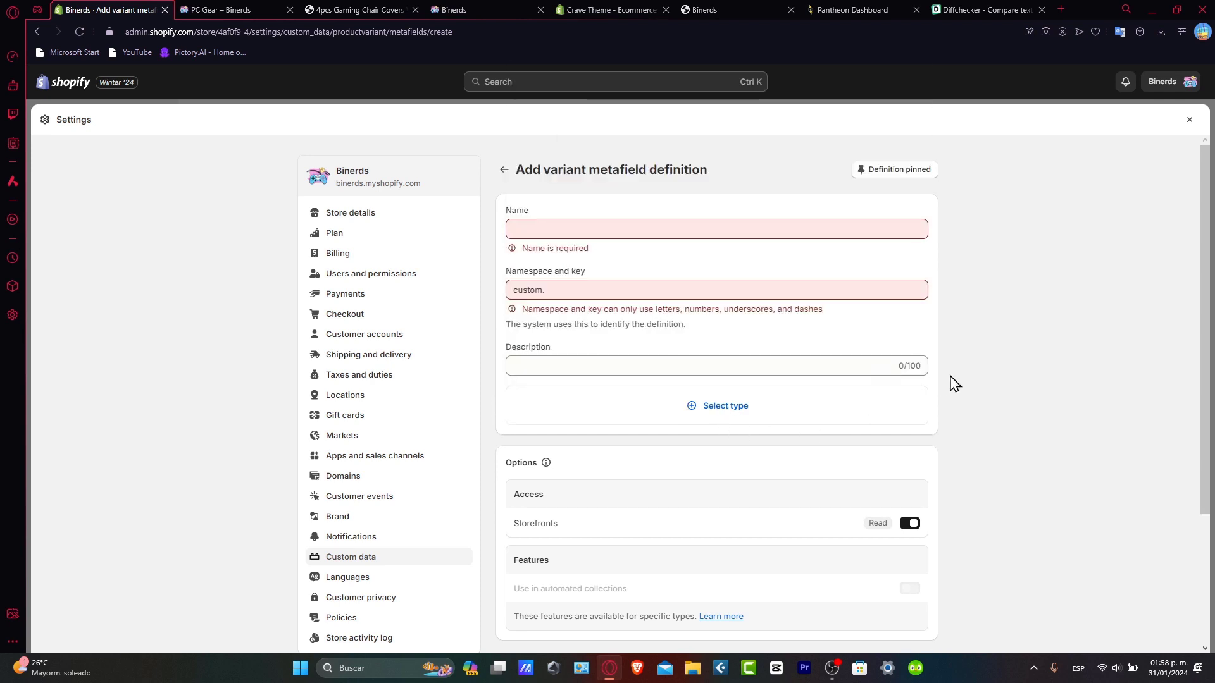
{"action": "scroll", "coordinate": [759, 434], "scroll_direction": "down", "scroll_amount": 3}
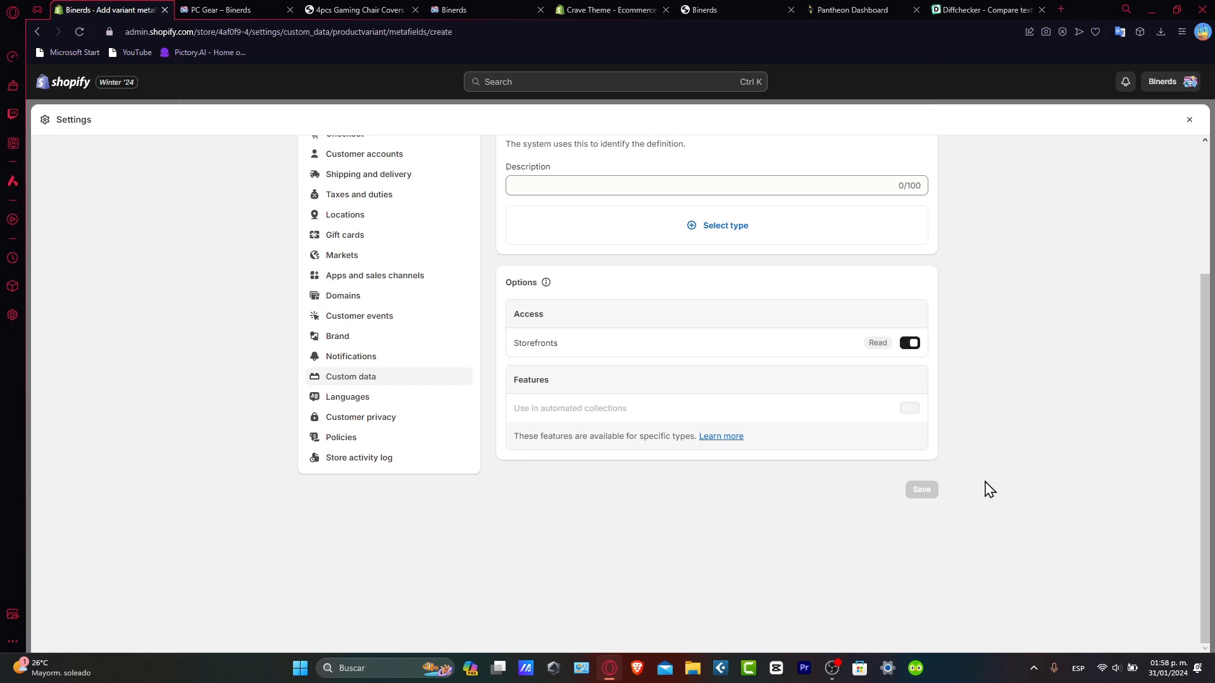
{"action": "scroll", "coordinate": [989, 491], "scroll_direction": "up", "scroll_amount": 3}
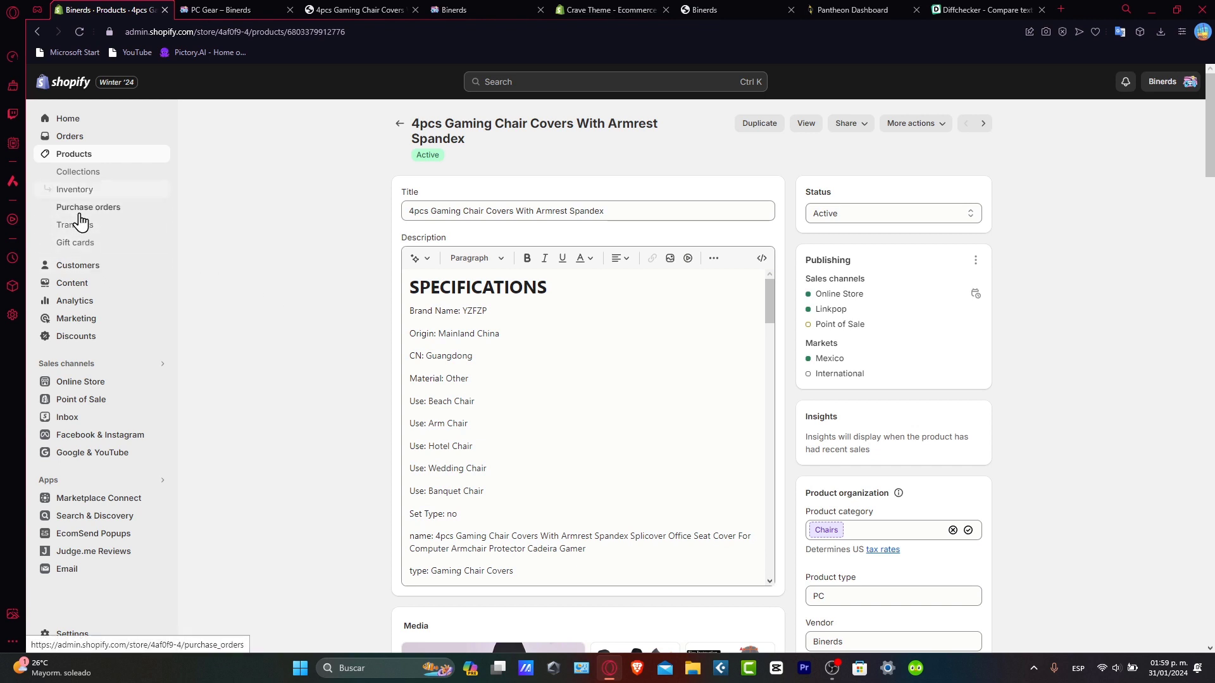
- Go to Metaobjects, open the metafield settings in a new tab, view it, and come back
{"action": "left_click", "coordinate": [86, 284]}
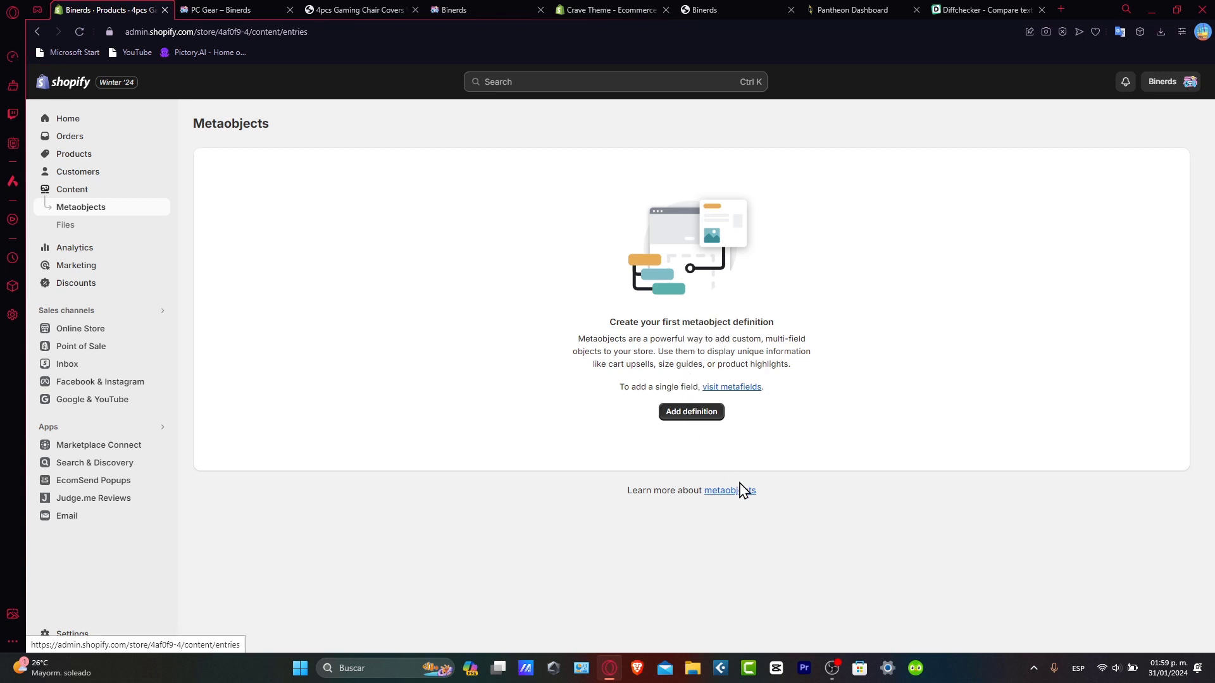
{"action": "right_click", "coordinate": [738, 392]}
{"action": "left_click", "coordinate": [765, 399]}
{"action": "left_click", "coordinate": [322, 9]}
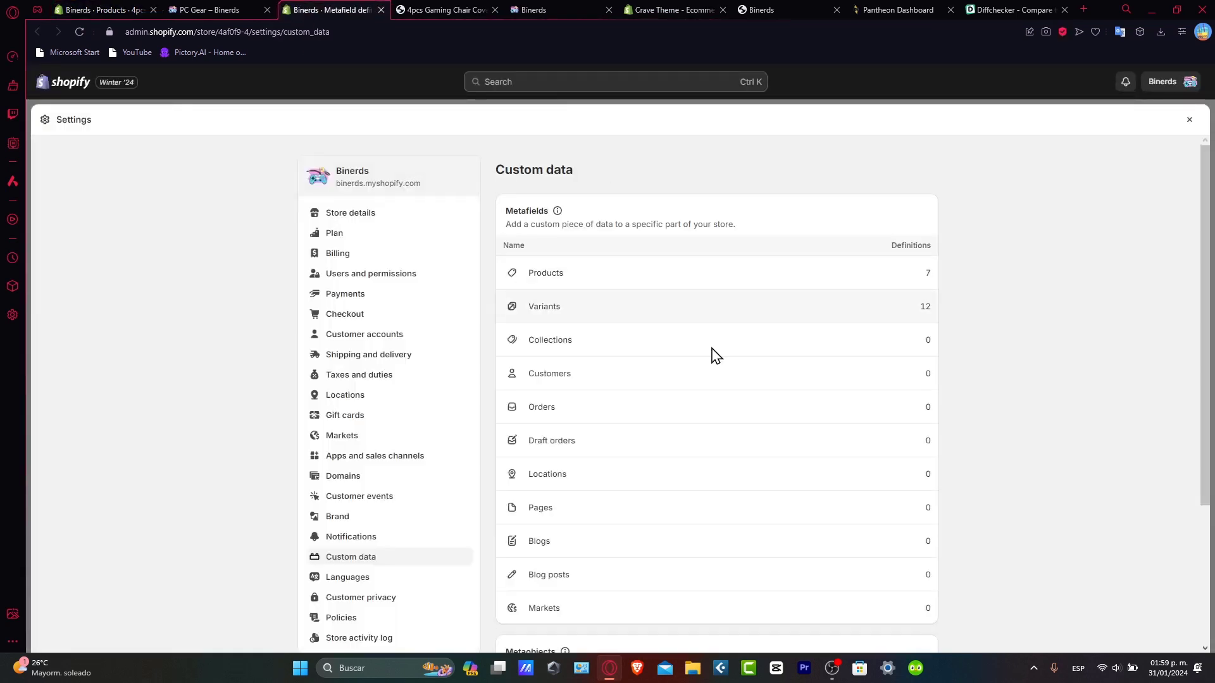
{"action": "left_click", "coordinate": [73, 8]}
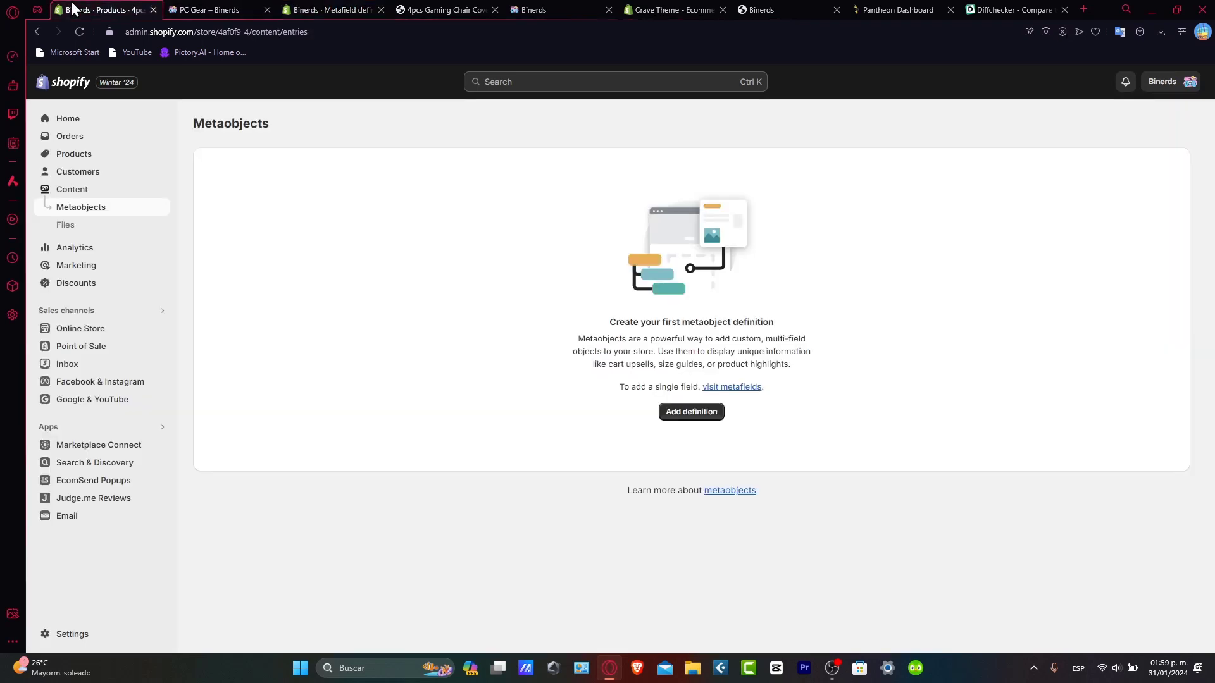
- Add a new metaobject definition and name it 'Bundle'
{"action": "left_click", "coordinate": [703, 413]}
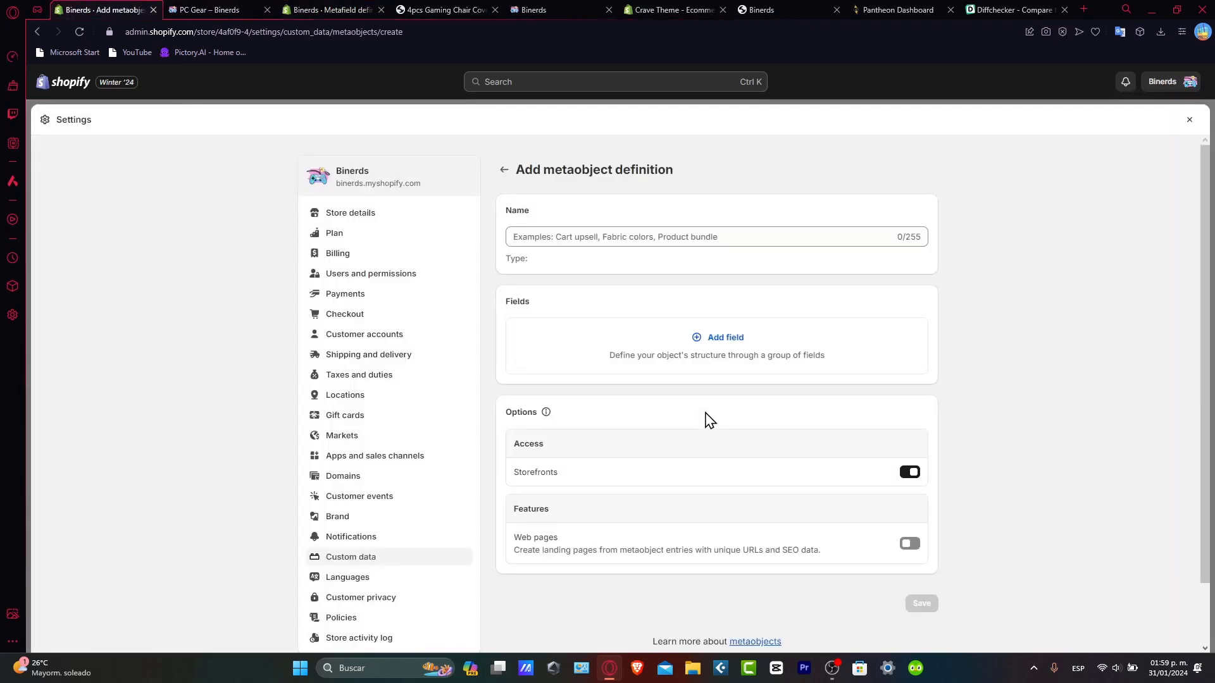
{"action": "left_click", "coordinate": [686, 246]}
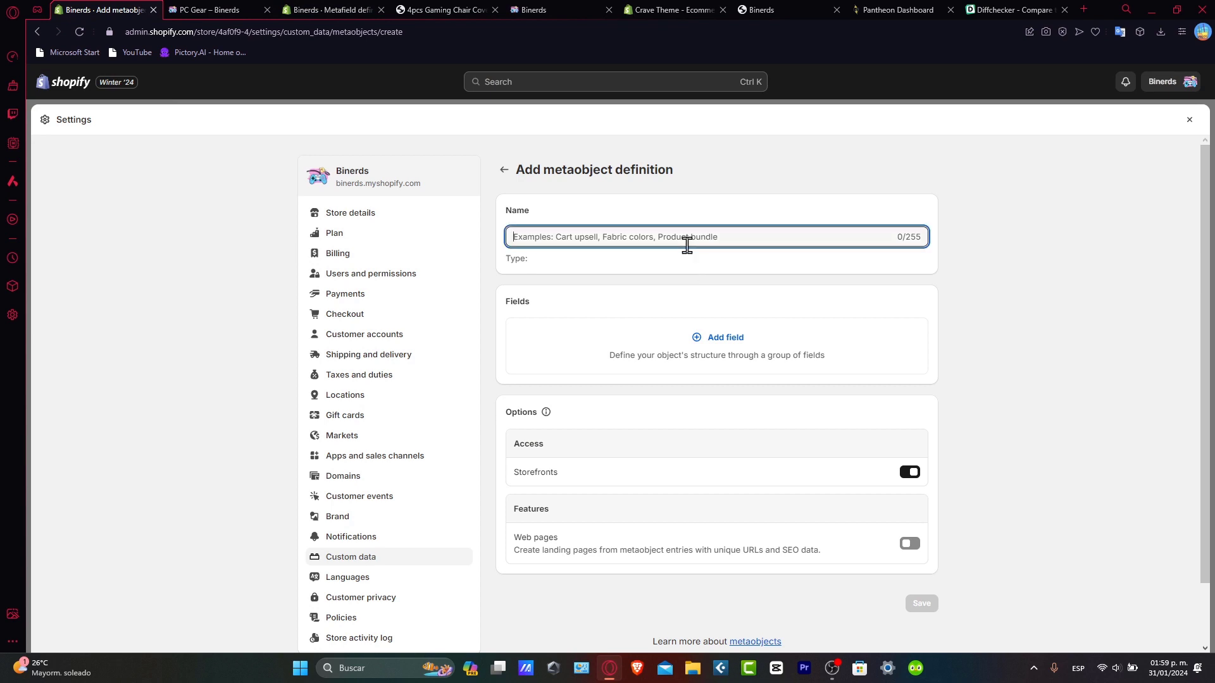
{"action": "type", "text": "bundle"}
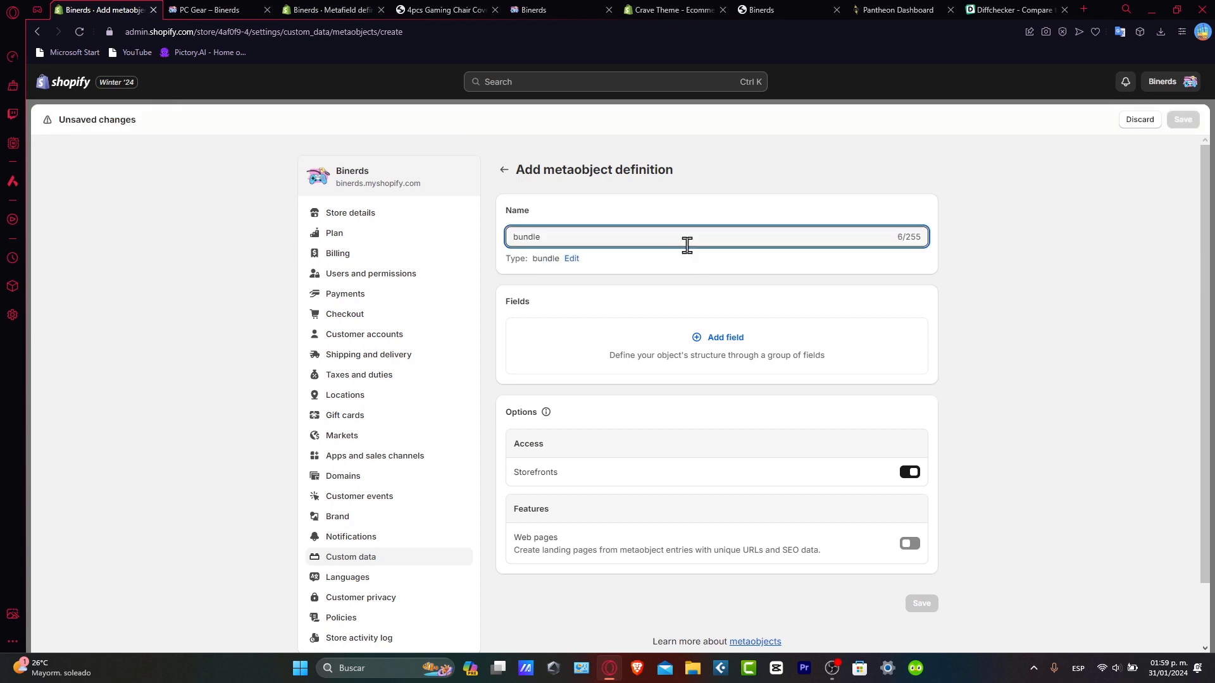
{"action": "key", "text": "ctrl+a"}
{"action": "type", "text": "B"}
- Add a new Bundle field with the Product type set to List of products
{"action": "left_click", "coordinate": [734, 358]}
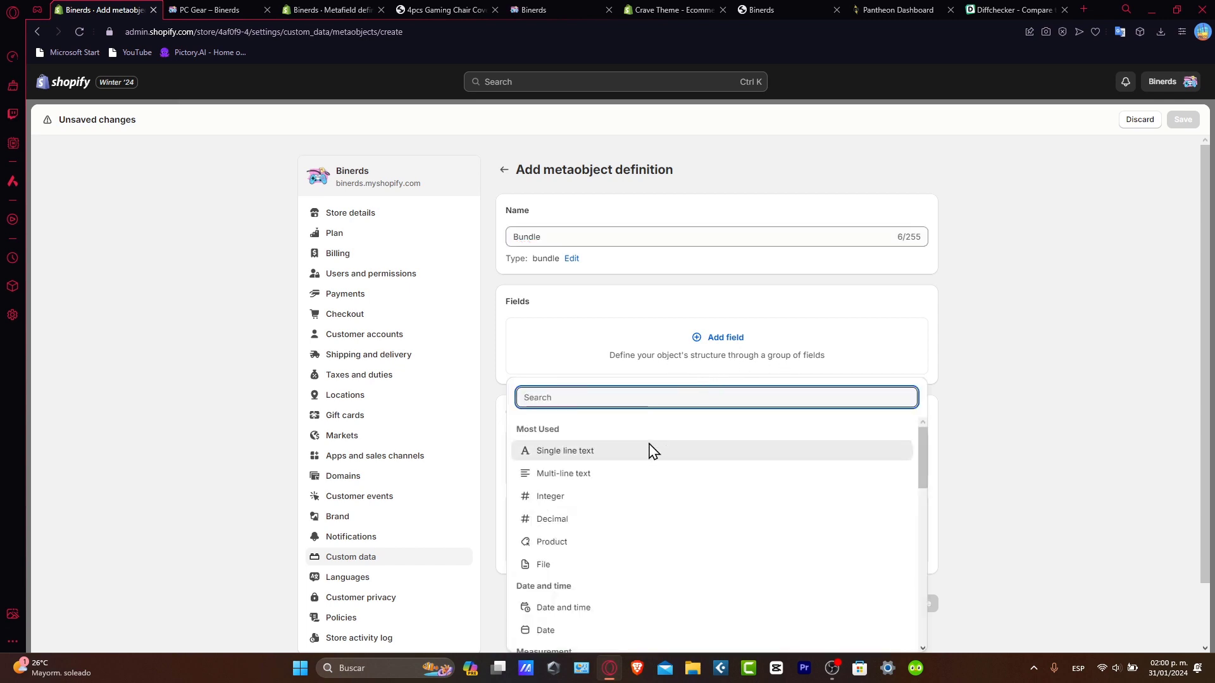
{"action": "left_click", "coordinate": [613, 457]}
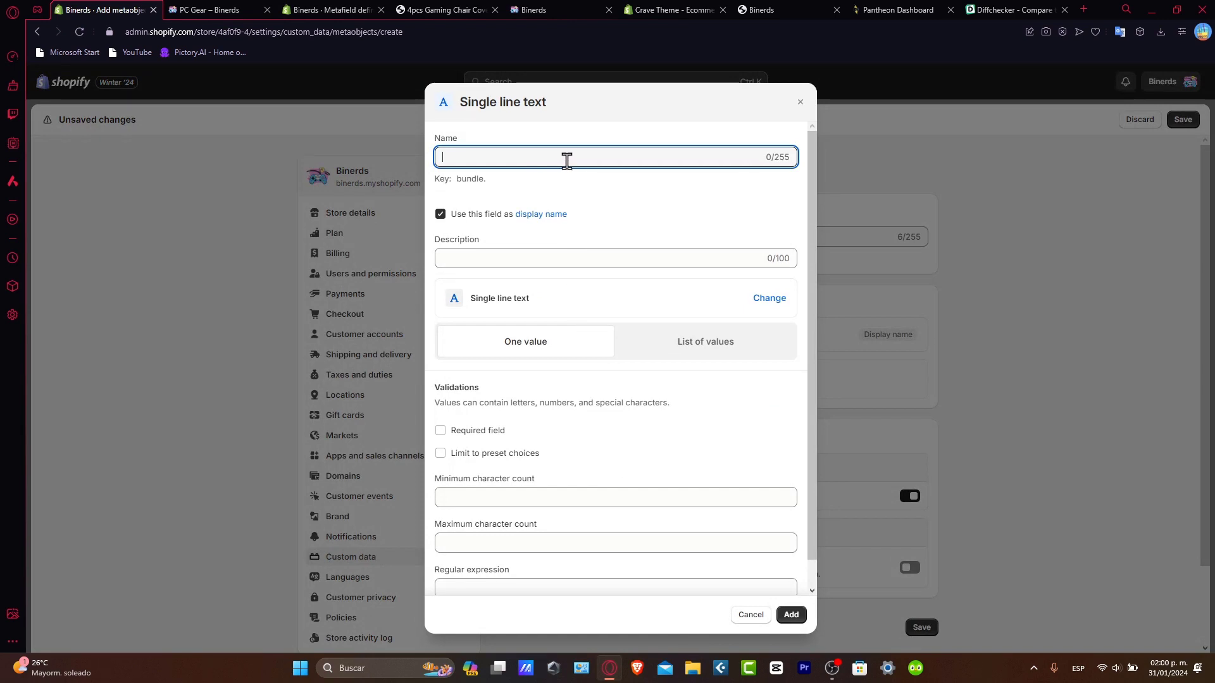
{"action": "left_click", "coordinate": [800, 106]}
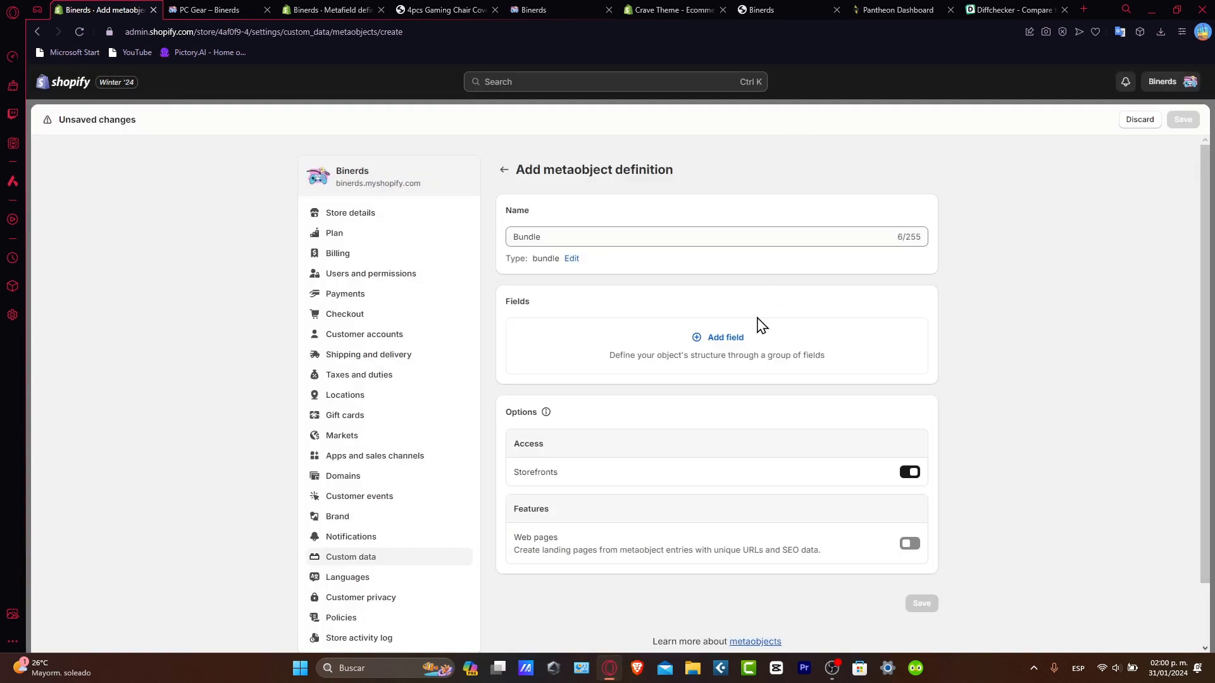
{"action": "left_click", "coordinate": [755, 343]}
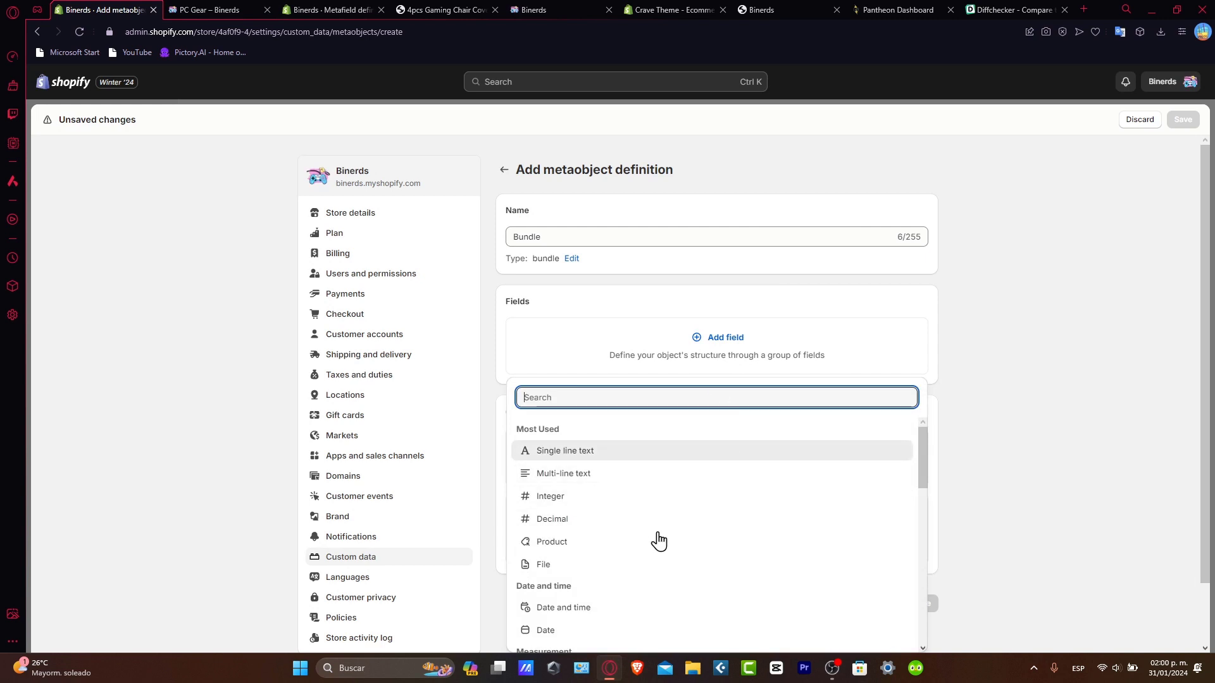
{"action": "left_click", "coordinate": [639, 543]}
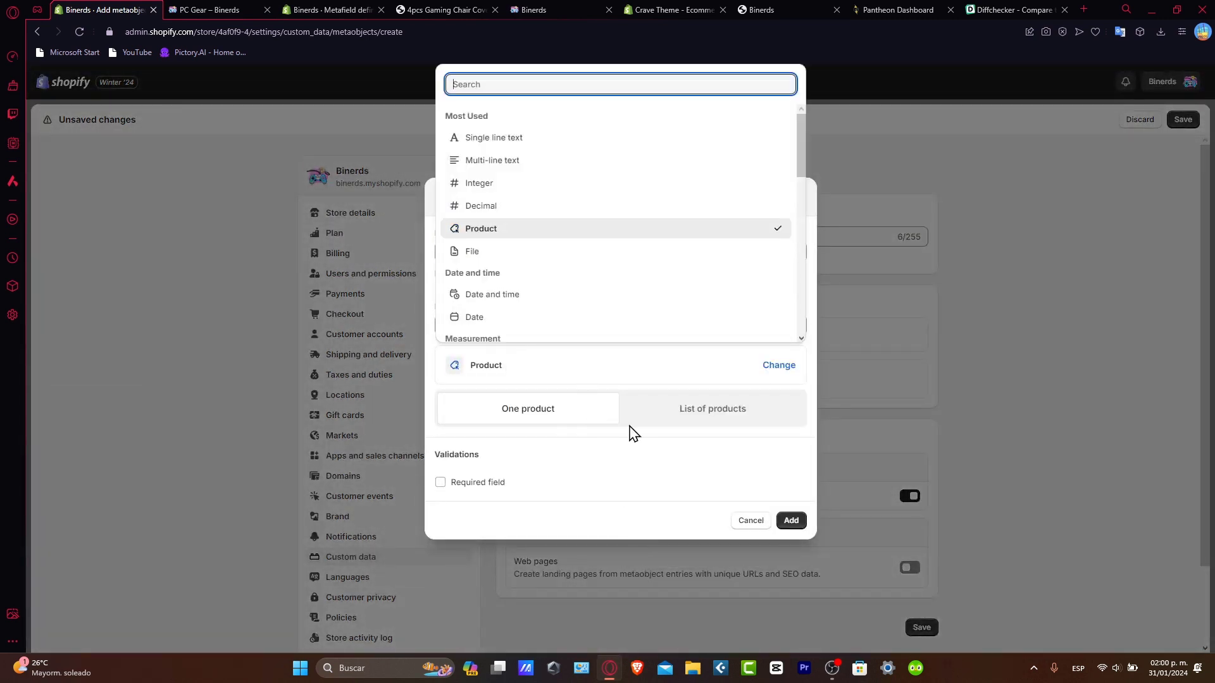
{"action": "left_click", "coordinate": [589, 429]}
{"action": "left_click", "coordinate": [700, 418]}
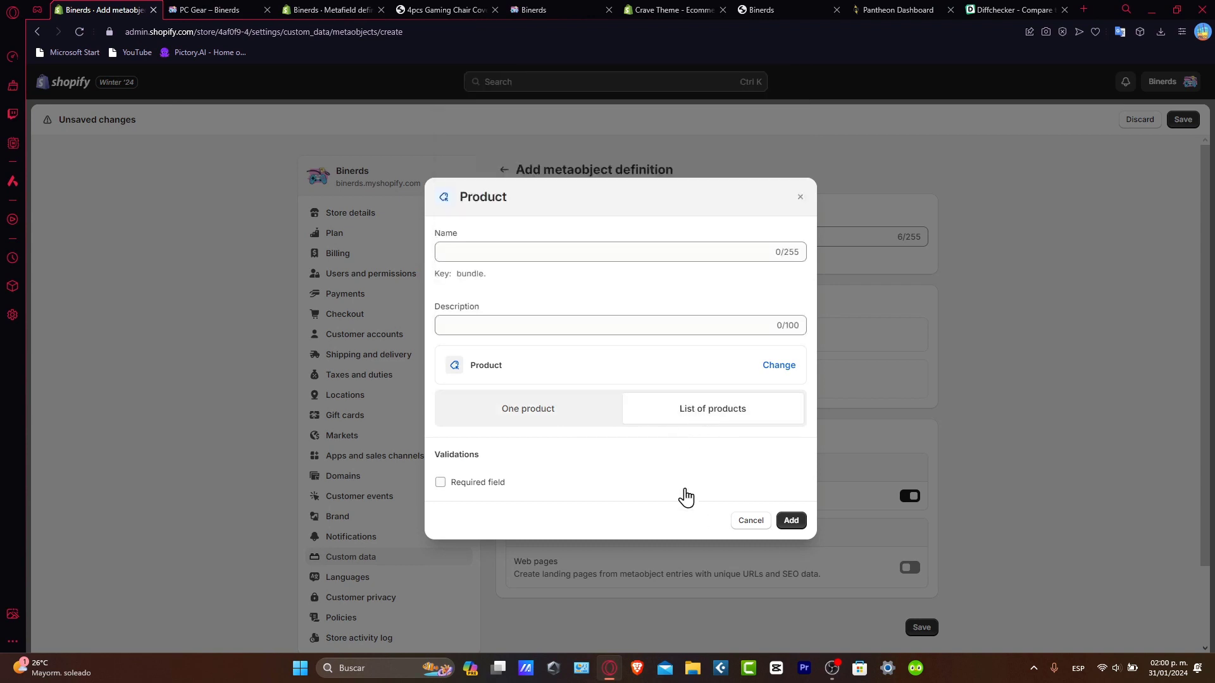
- Name the field 'PC Bundle', give it a description, and add it to the definition
{"action": "left_click", "coordinate": [569, 251]}
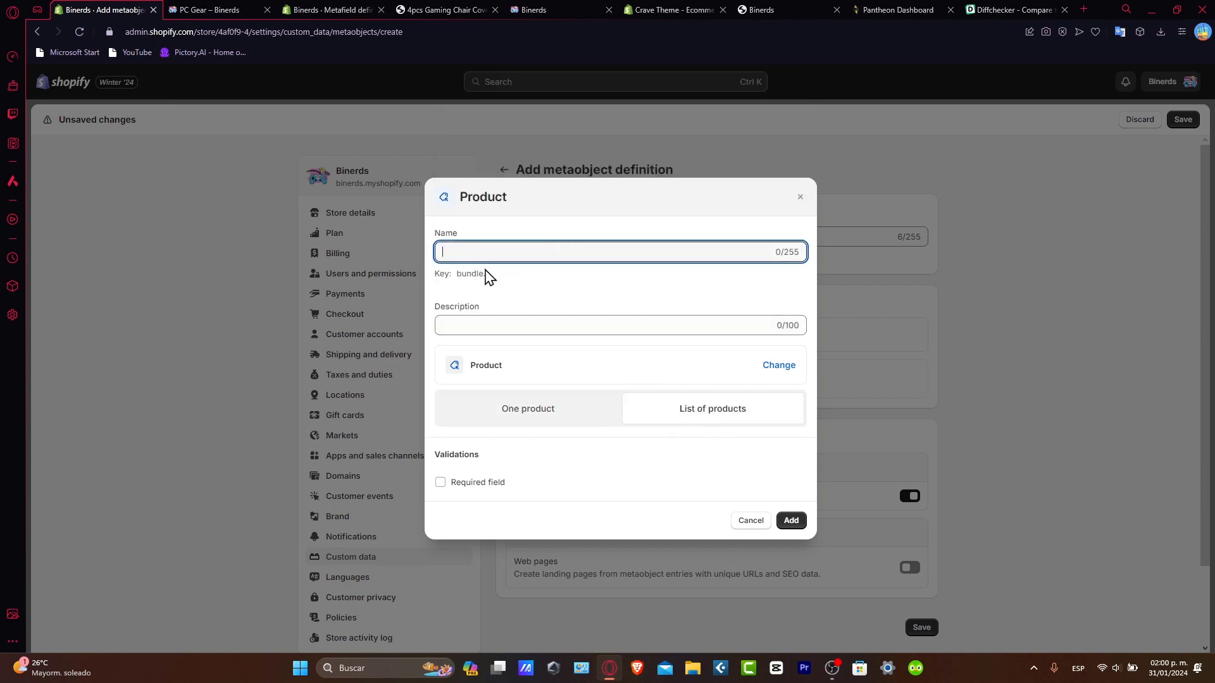
{"action": "type", "text": "PC Bundle"}
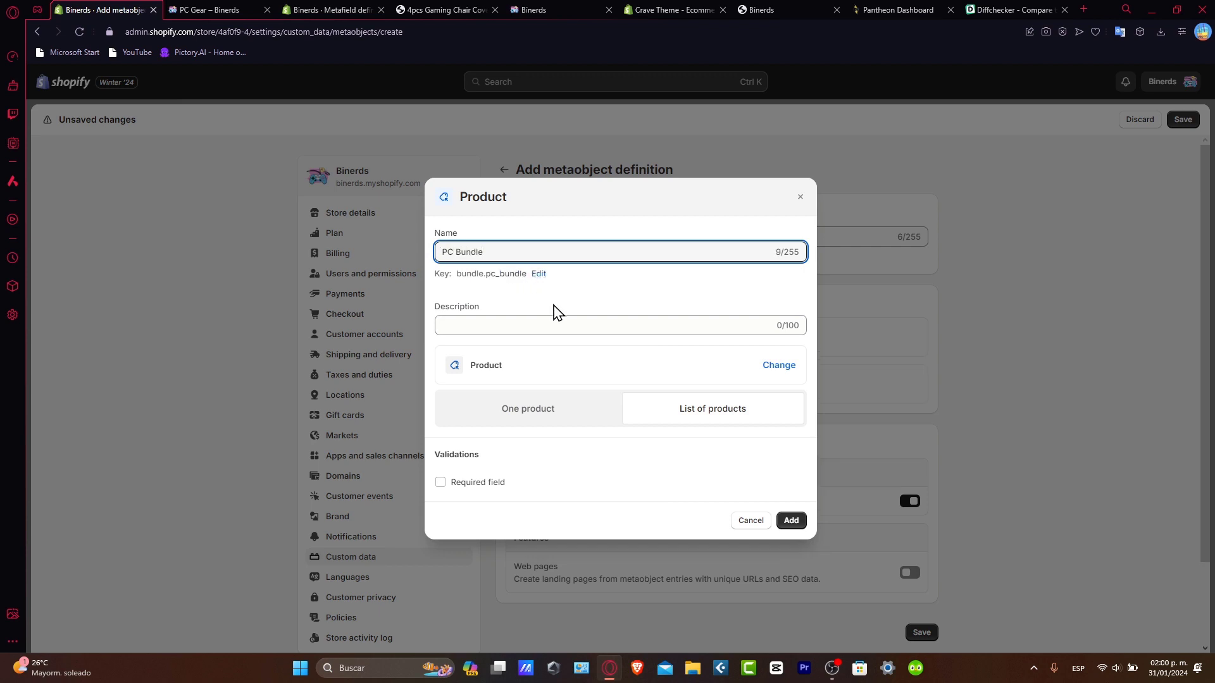
{"action": "left_click", "coordinate": [572, 321]}
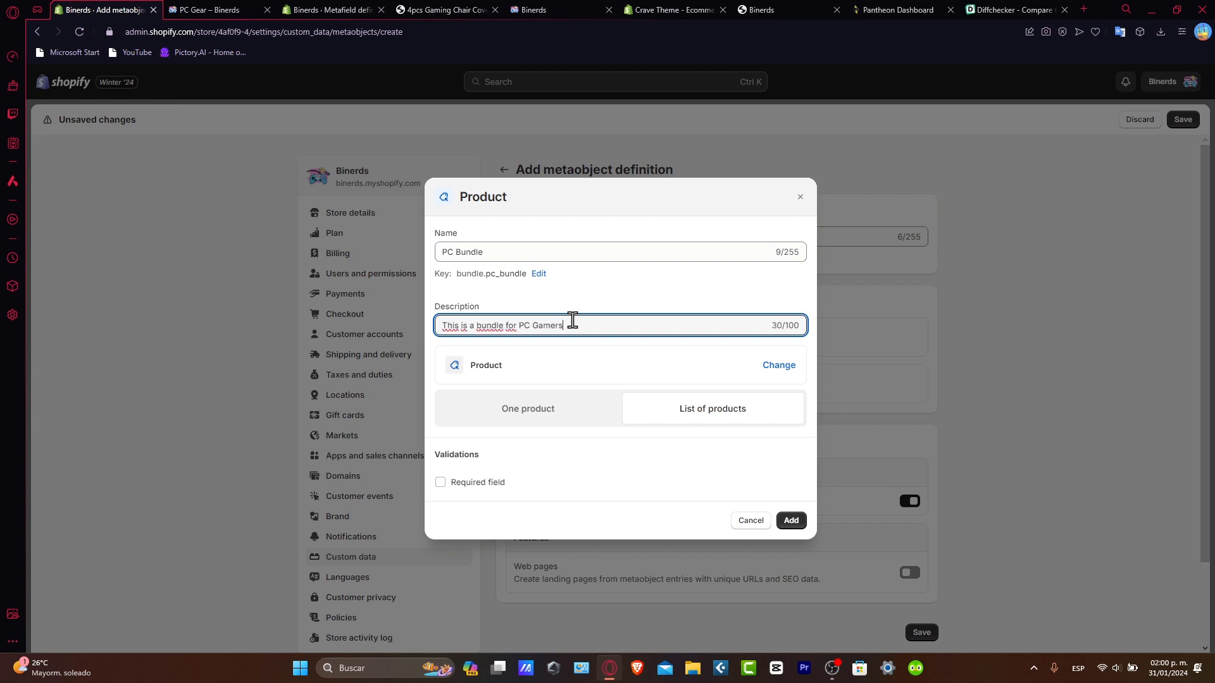
{"action": "left_click", "coordinate": [787, 519]}
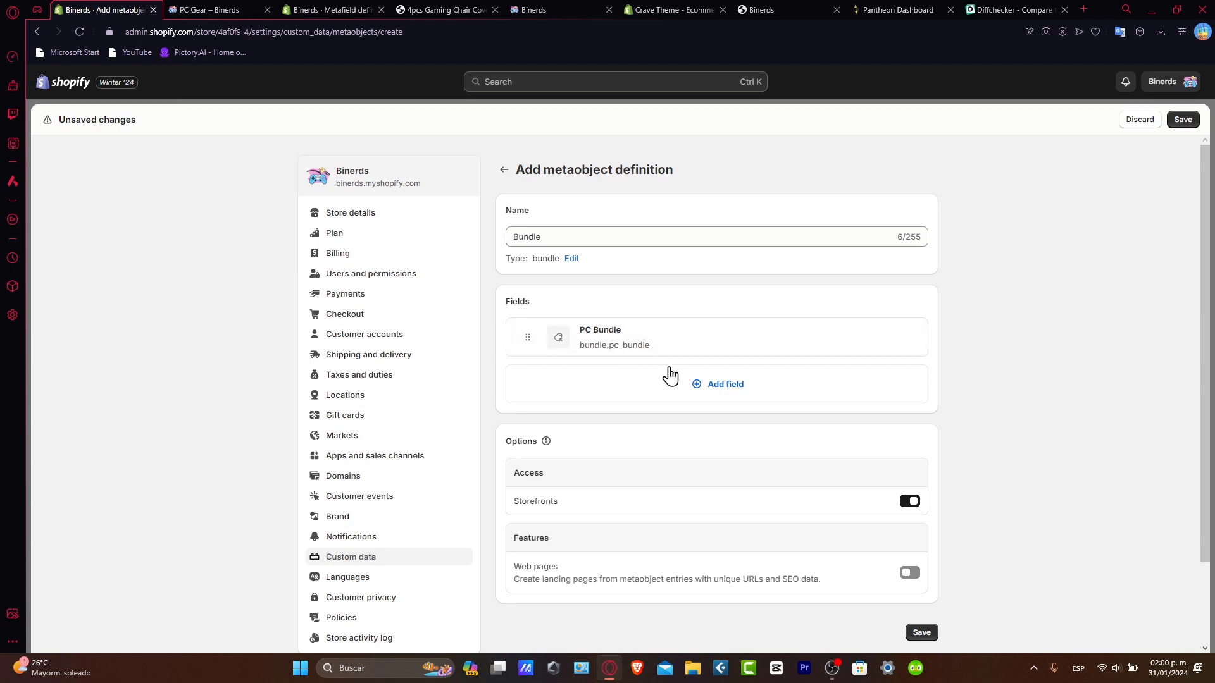
- Add a Color-type field from the Other section and start naming it 'Col'
{"action": "left_click", "coordinate": [747, 394]}
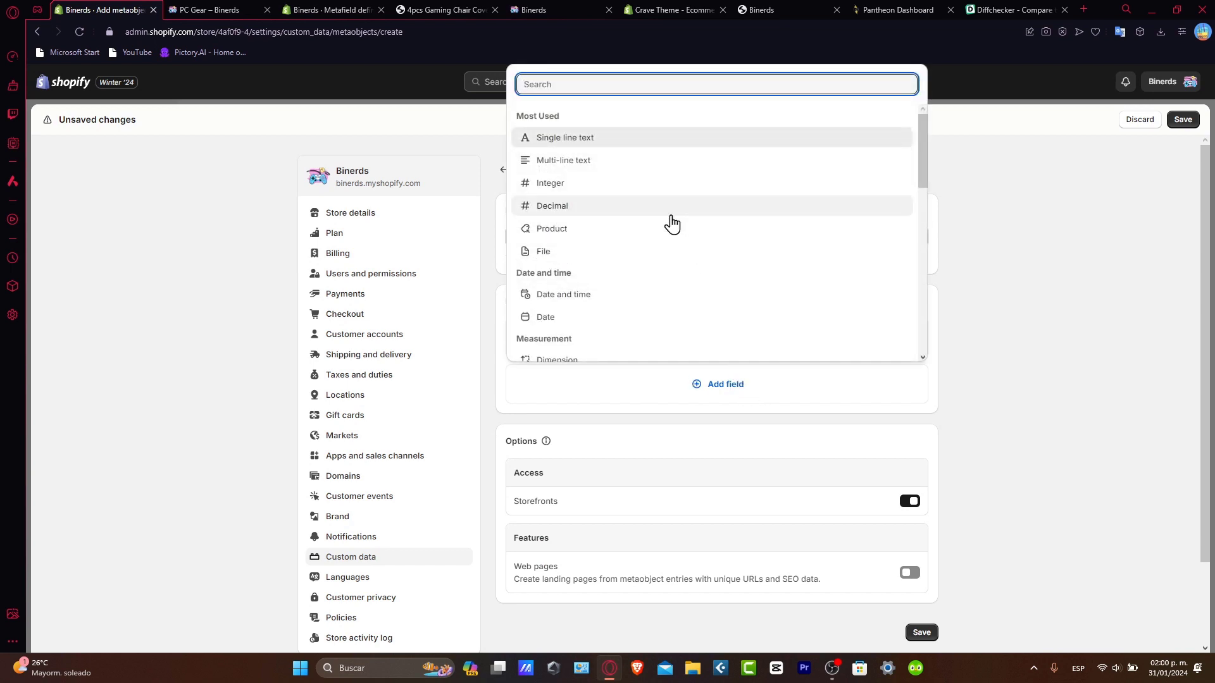
{"action": "scroll", "coordinate": [696, 323], "scroll_direction": "down", "scroll_amount": 3}
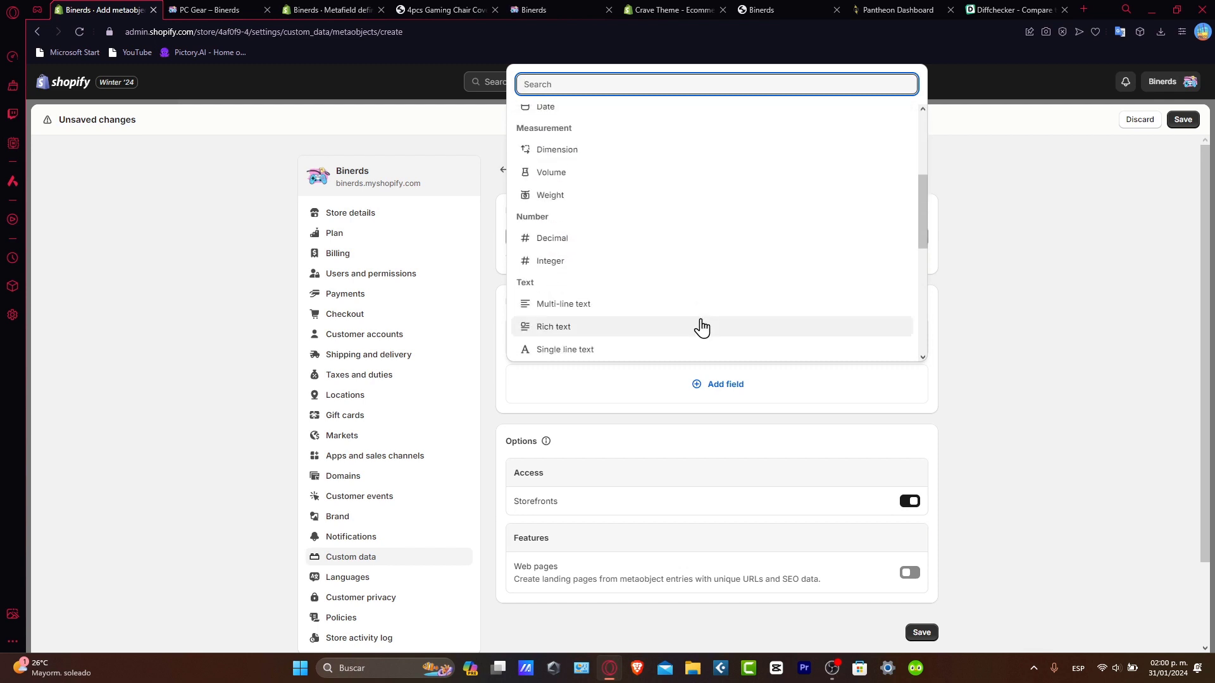
{"action": "scroll", "coordinate": [701, 328], "scroll_direction": "down", "scroll_amount": 3}
{"action": "scroll", "coordinate": [701, 328], "scroll_direction": "down", "scroll_amount": 2}
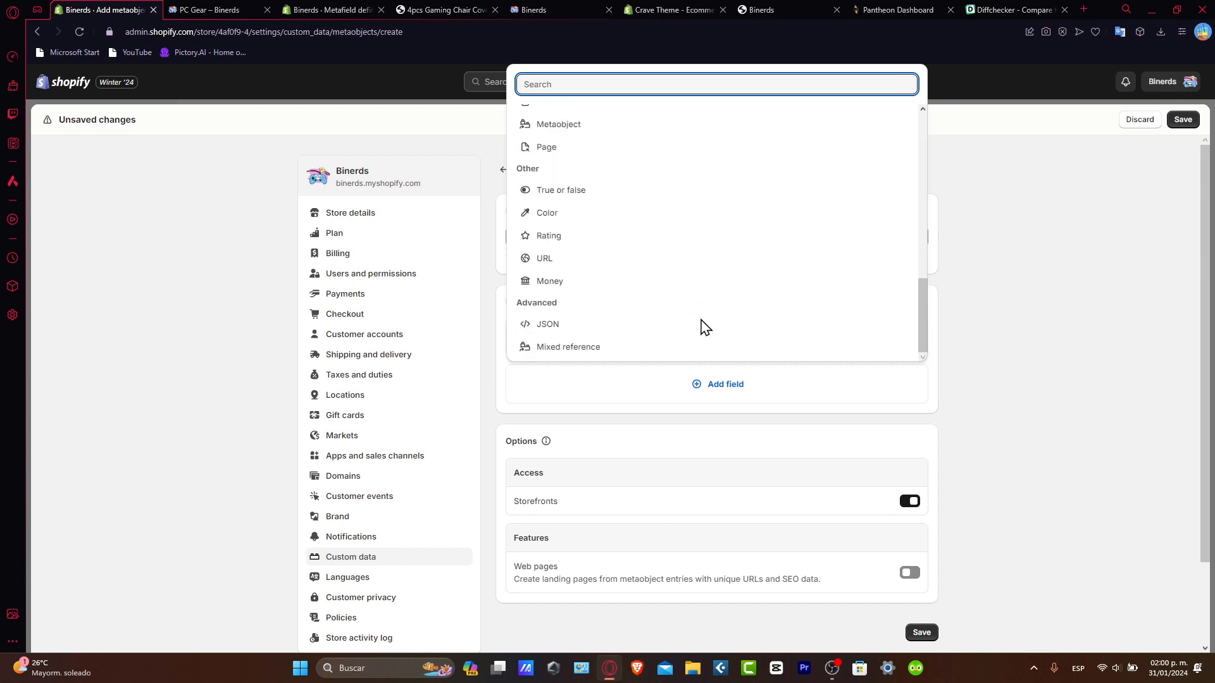
{"action": "left_click", "coordinate": [657, 214]}
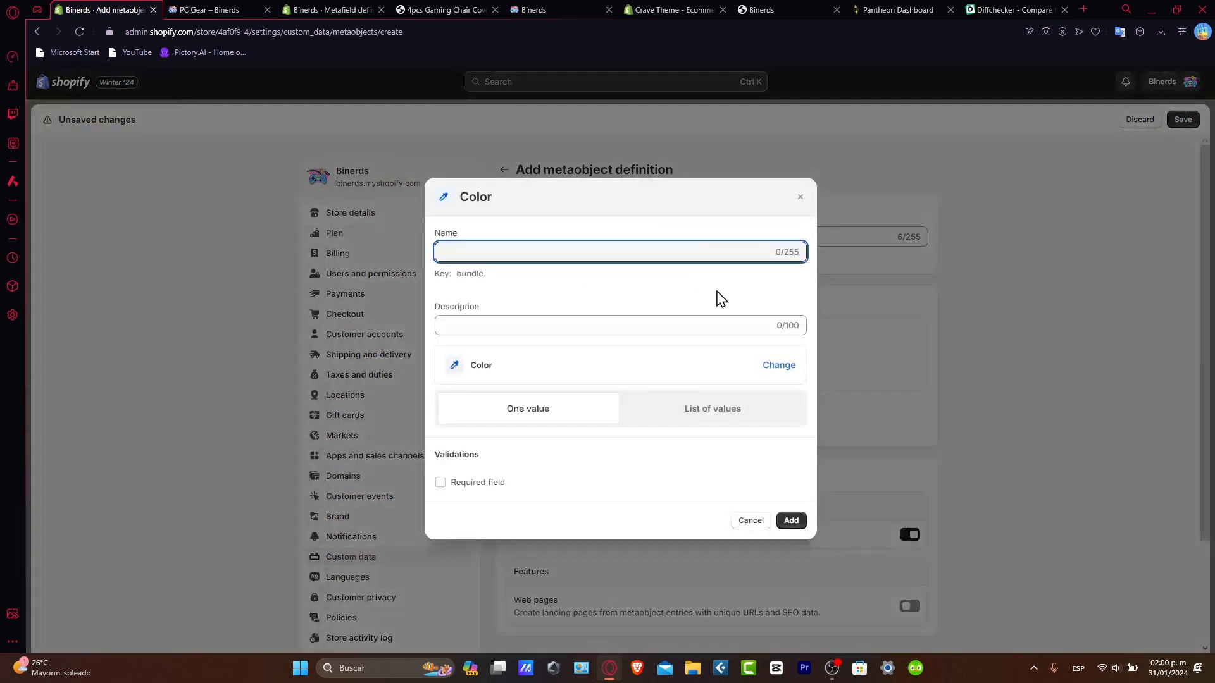
{"action": "type", "text": "Col"}
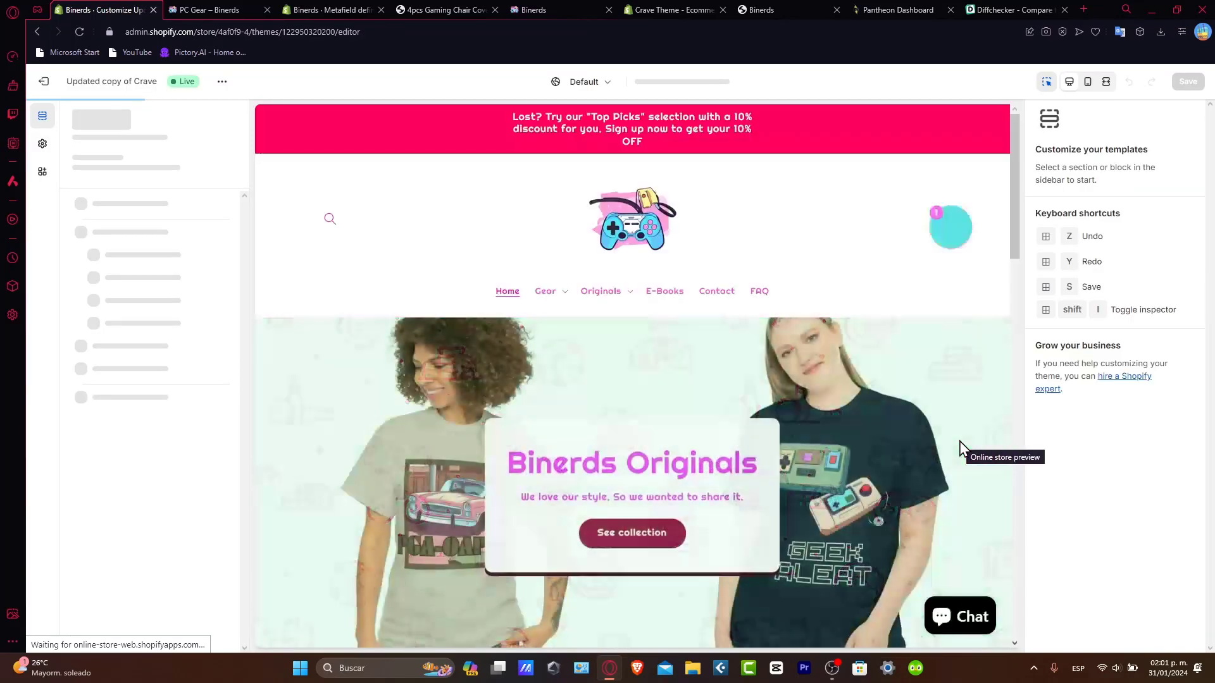
- Preview the PC Gear collection template and select its Product grid section
{"action": "scroll", "coordinate": [802, 415], "scroll_direction": "down", "scroll_amount": 10}
{"action": "scroll", "coordinate": [505, 410], "scroll_direction": "up", "scroll_amount": 3}
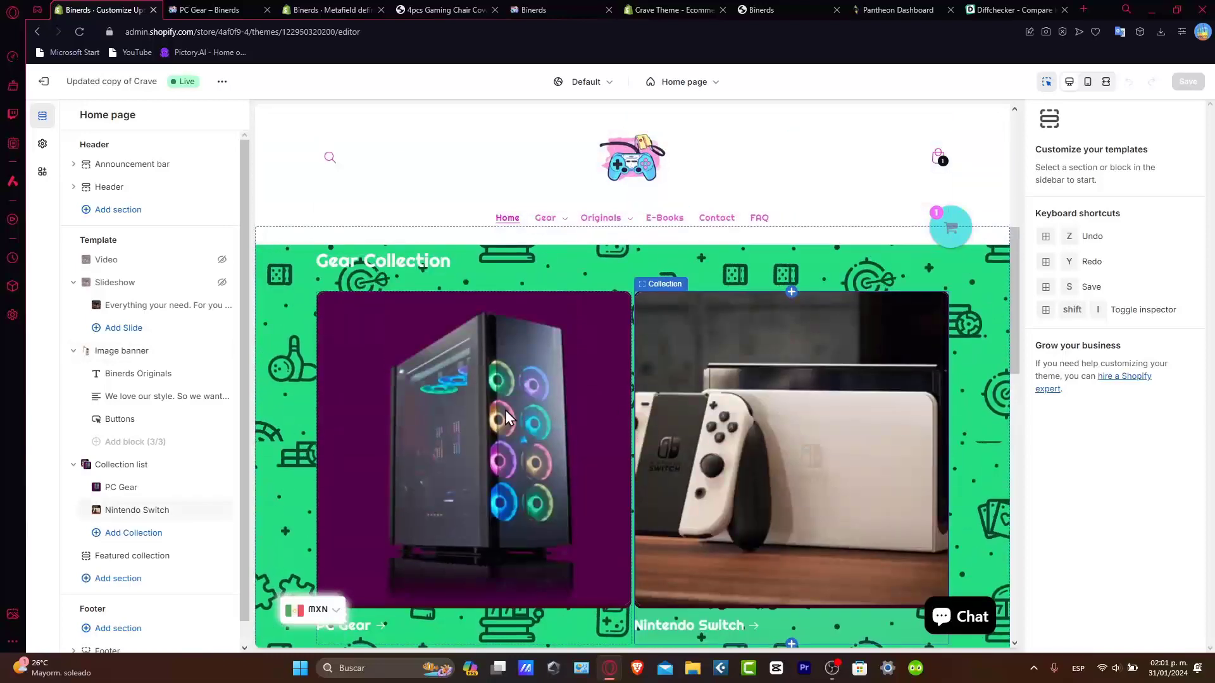
{"action": "left_click", "coordinate": [500, 449]}
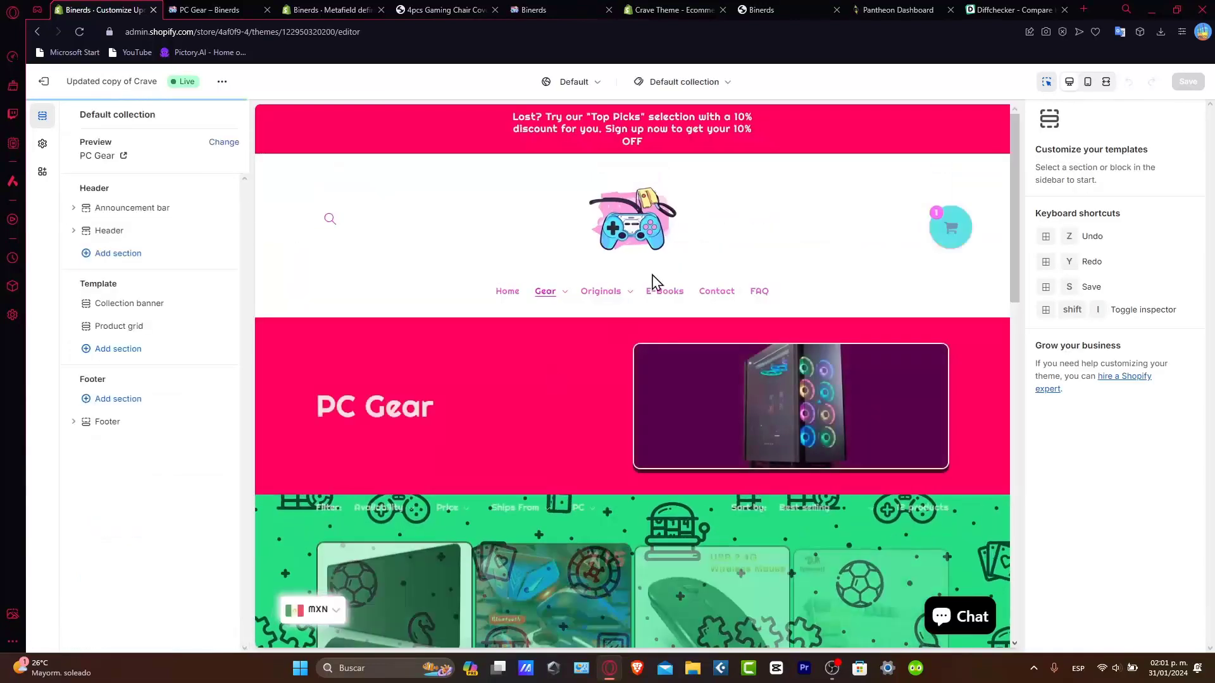
{"action": "scroll", "coordinate": [844, 416], "scroll_direction": "down", "scroll_amount": 3}
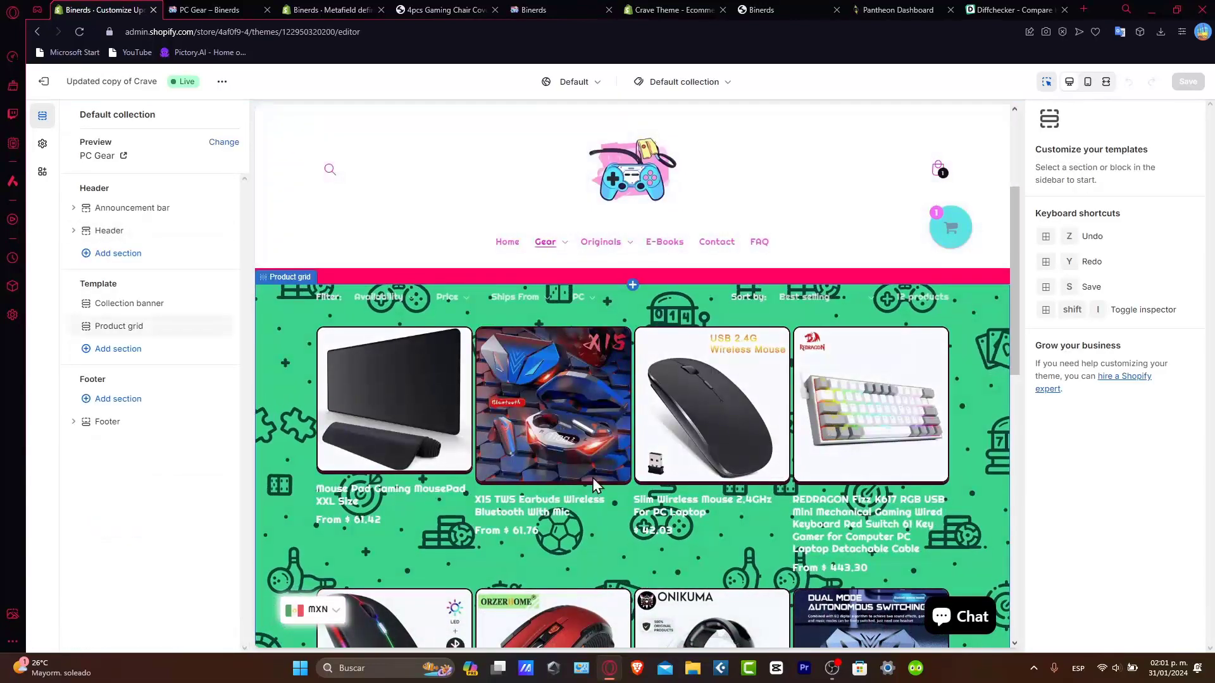
{"action": "scroll", "coordinate": [601, 474], "scroll_direction": "down", "scroll_amount": 9}
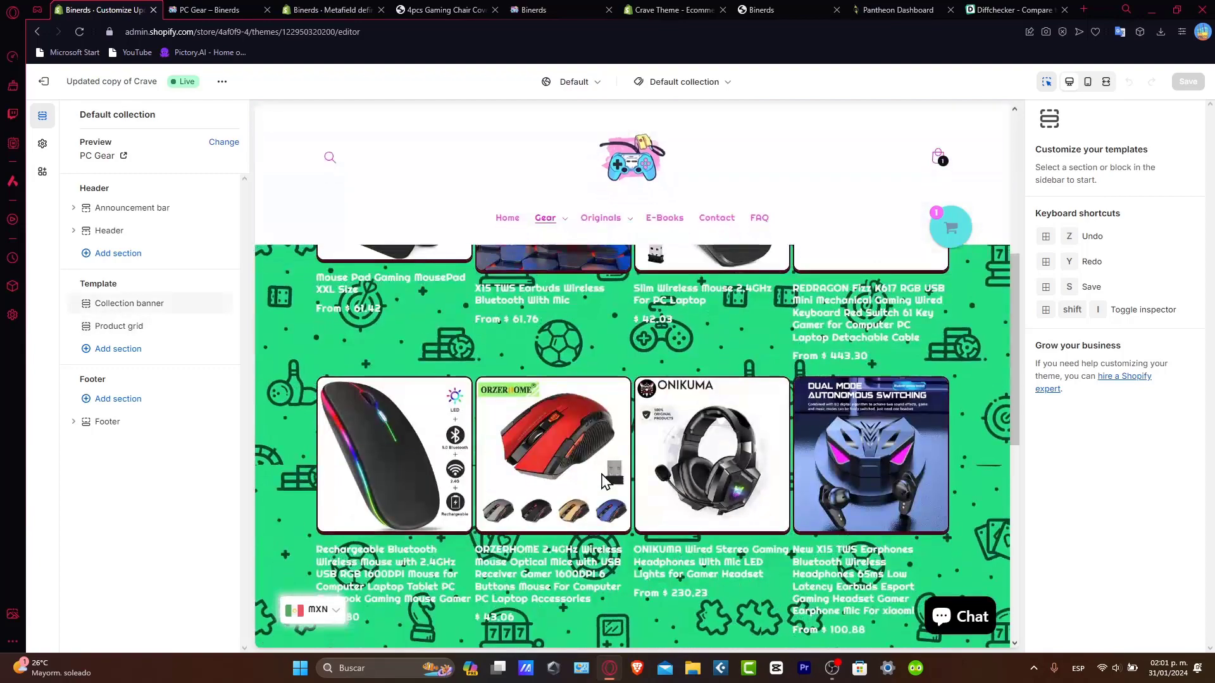
{"action": "scroll", "coordinate": [605, 481], "scroll_direction": "up", "scroll_amount": 5}
{"action": "left_click", "coordinate": [400, 308]}
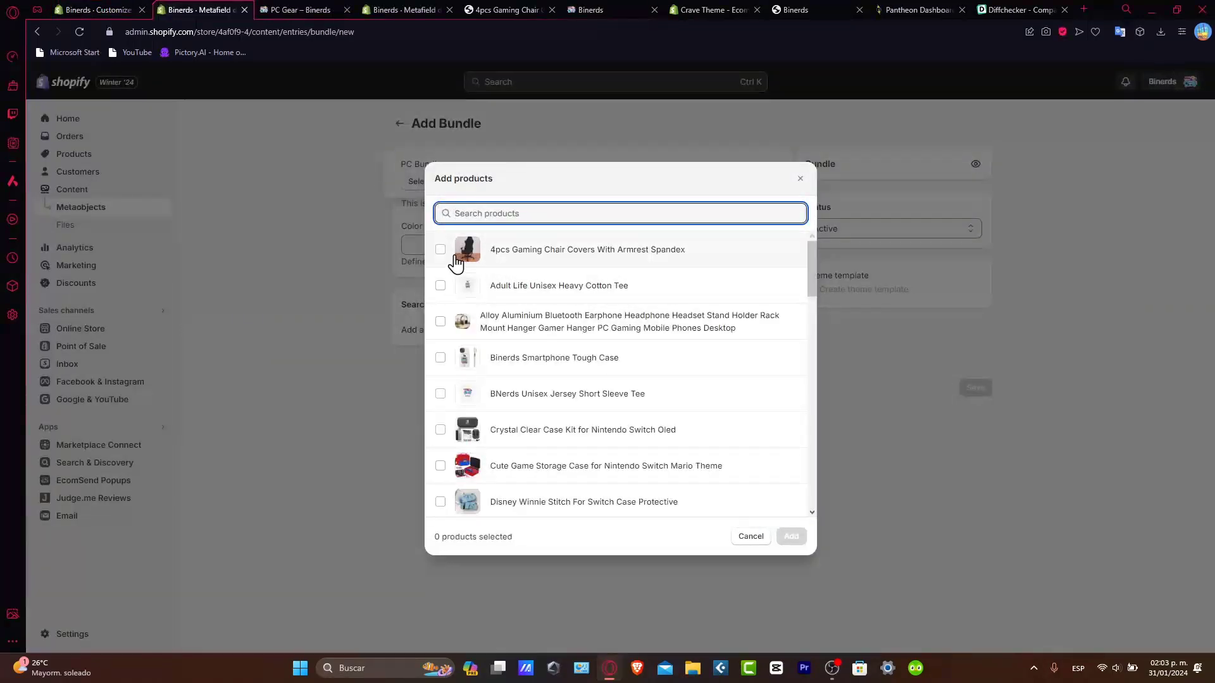
- Add the 4pcs Gaming Chair Covers to the PC Bundle product list and confirm
{"action": "left_click", "coordinate": [441, 250]}
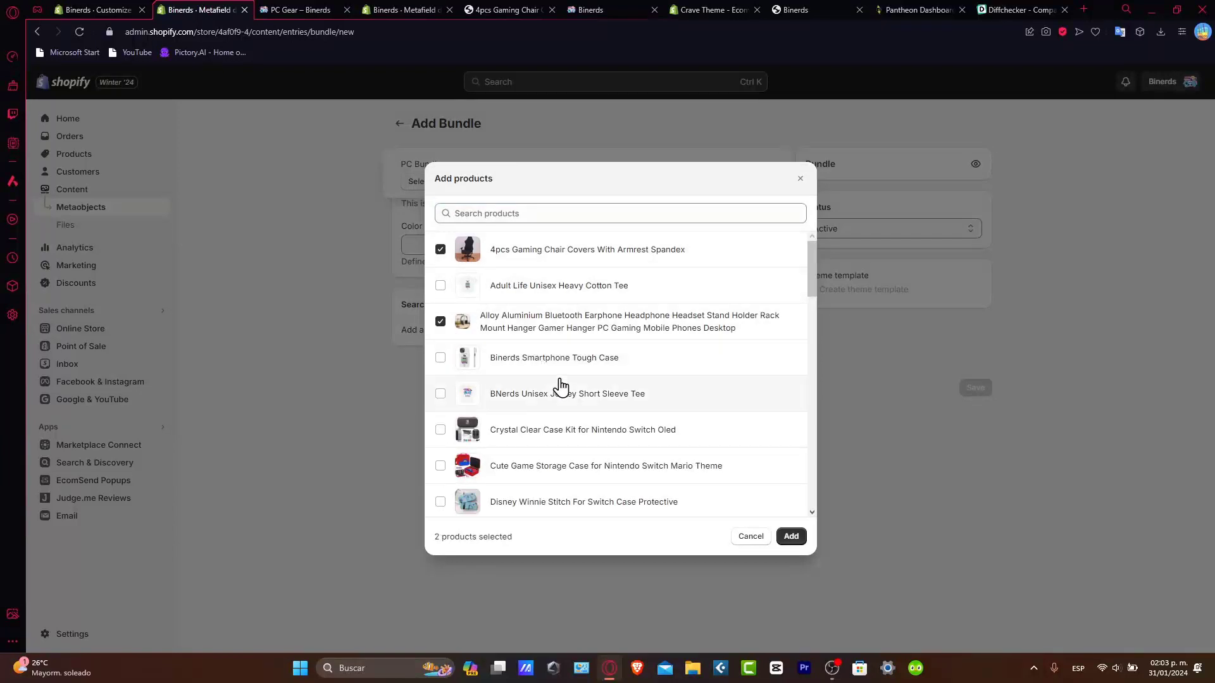
{"action": "scroll", "coordinate": [556, 389], "scroll_direction": "down", "scroll_amount": 10}
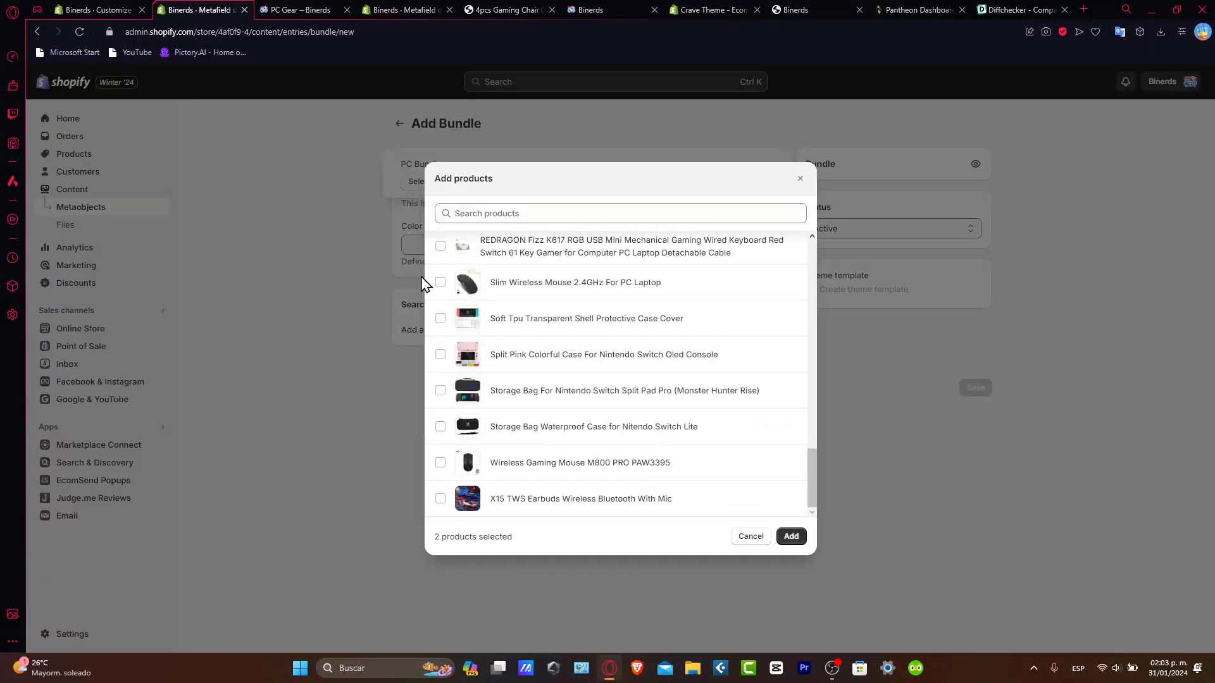
{"action": "key", "text": "Return"}
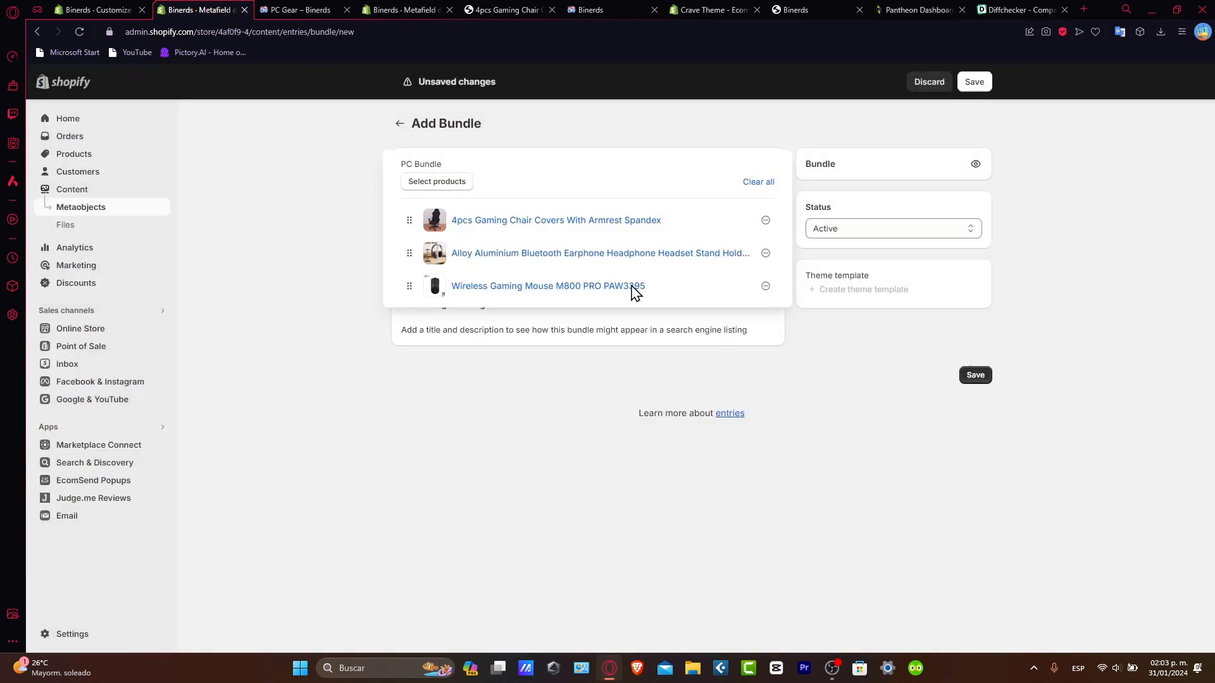
- Leave the Color field unset, keep the status Active, and save the Bundle entry
{"action": "left_click", "coordinate": [520, 432]}
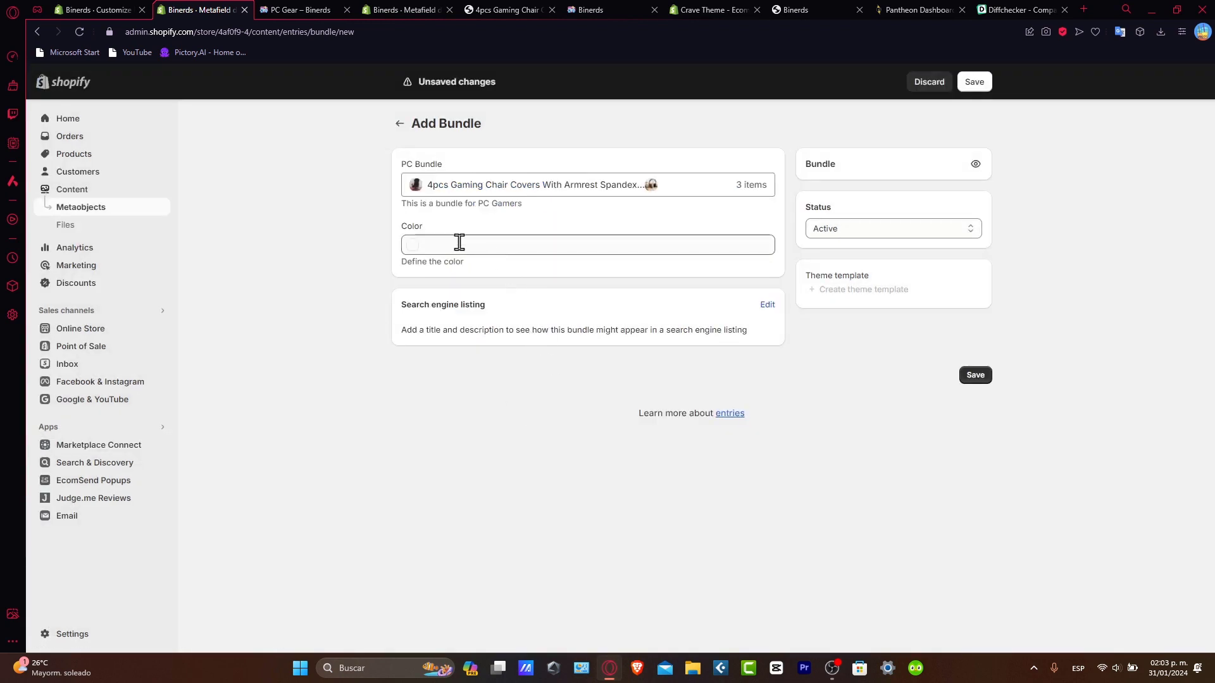
{"action": "left_click", "coordinate": [425, 248]}
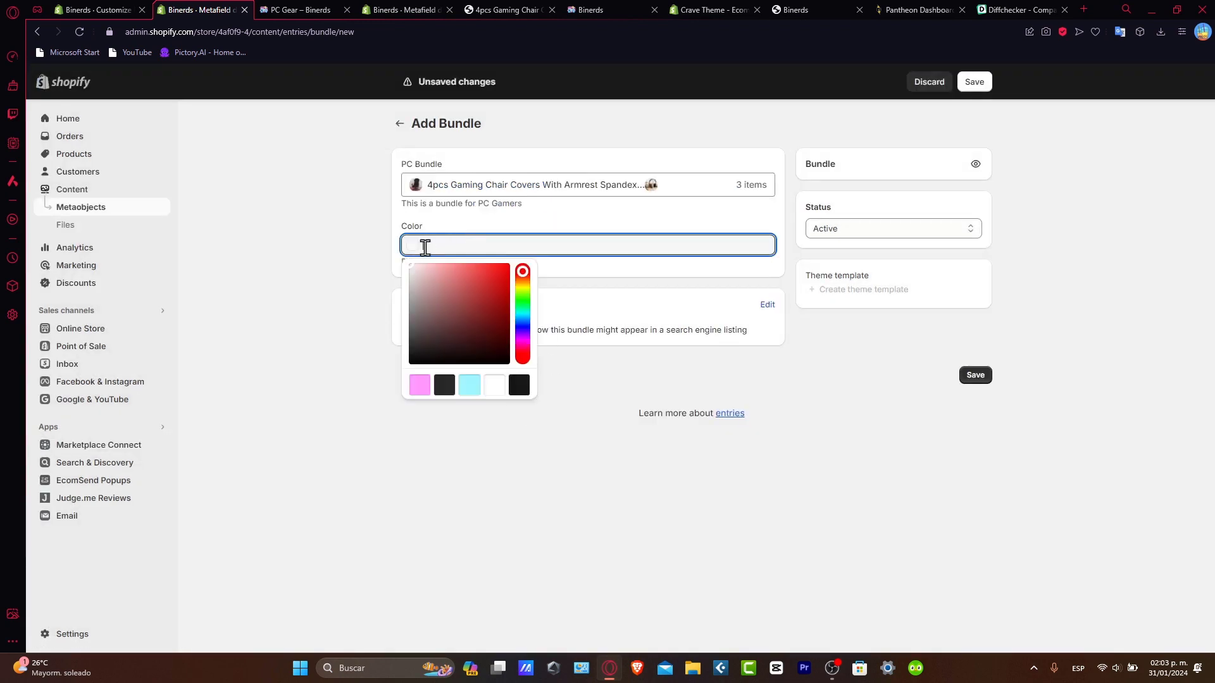
{"action": "left_click", "coordinate": [739, 436]}
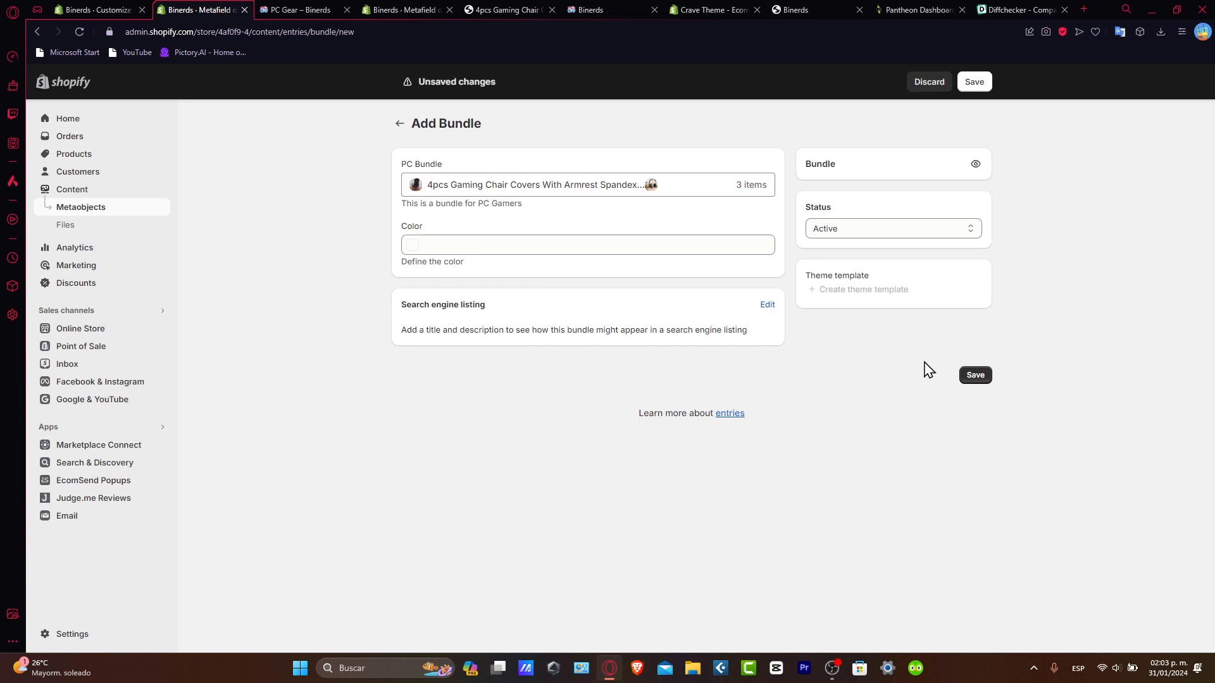
{"action": "left_click", "coordinate": [864, 228]}
{"action": "left_click", "coordinate": [1068, 313]}
{"action": "left_click", "coordinate": [983, 377]}
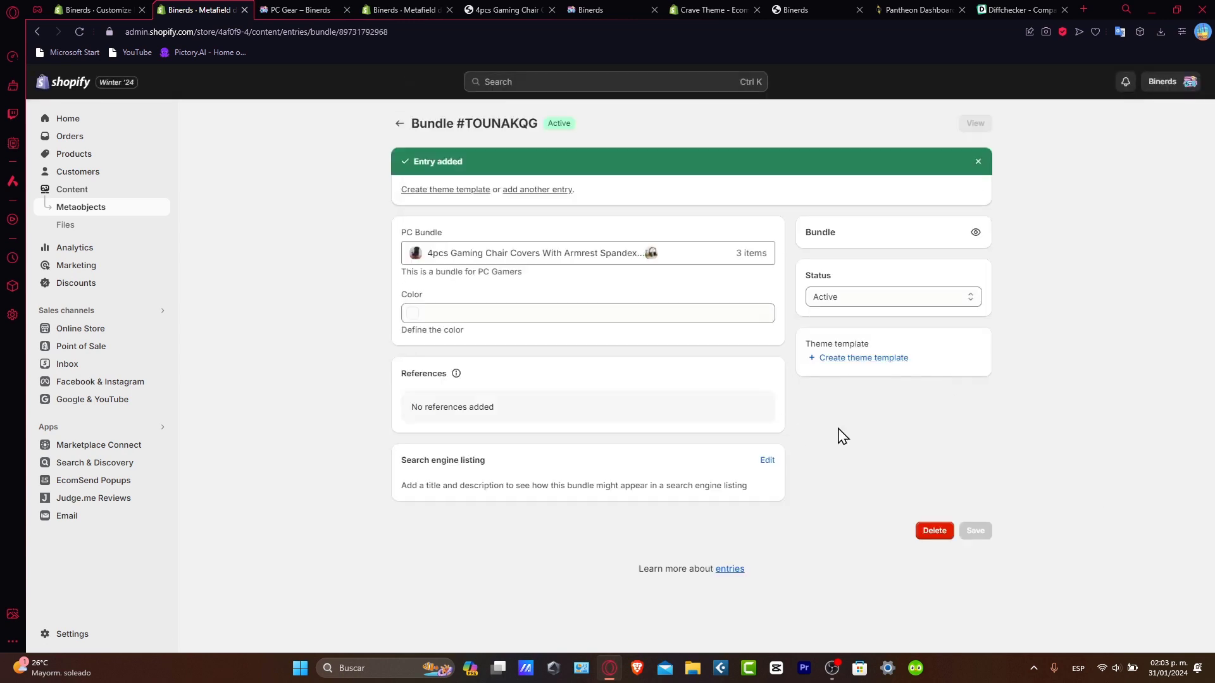
- Reopen Bundle #TOUNAKQG from the entries list and switch to the theme editor
{"action": "left_click", "coordinate": [397, 125]}
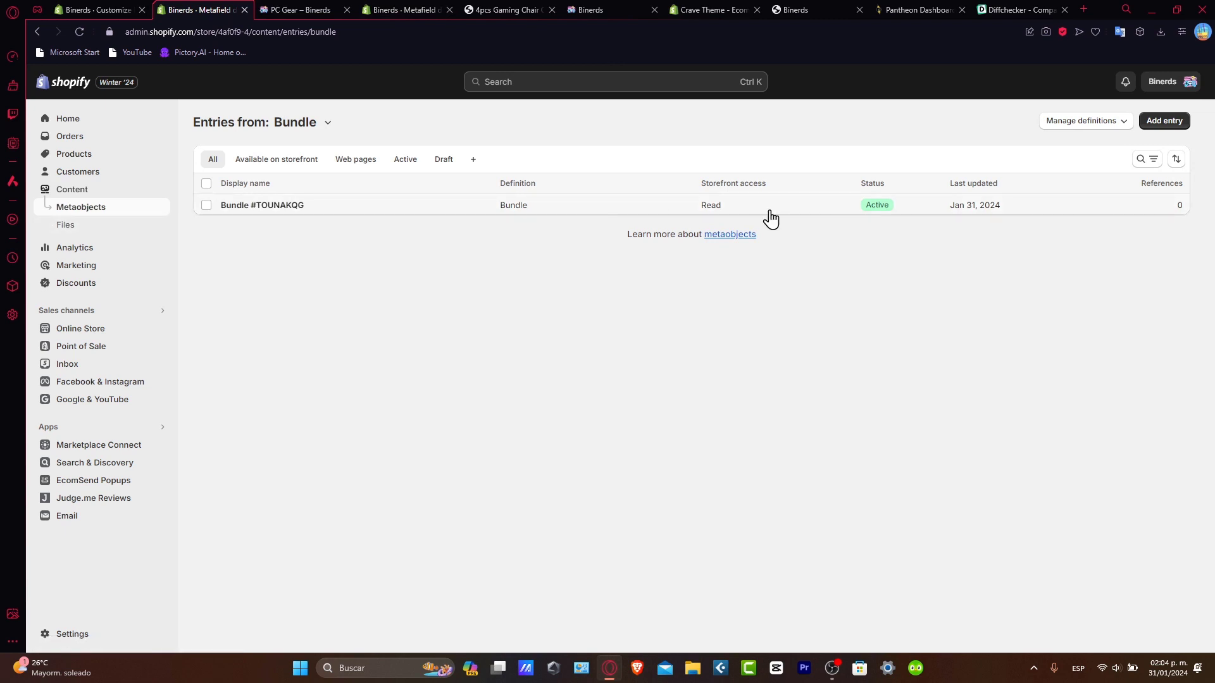
{"action": "left_click", "coordinate": [1107, 208]}
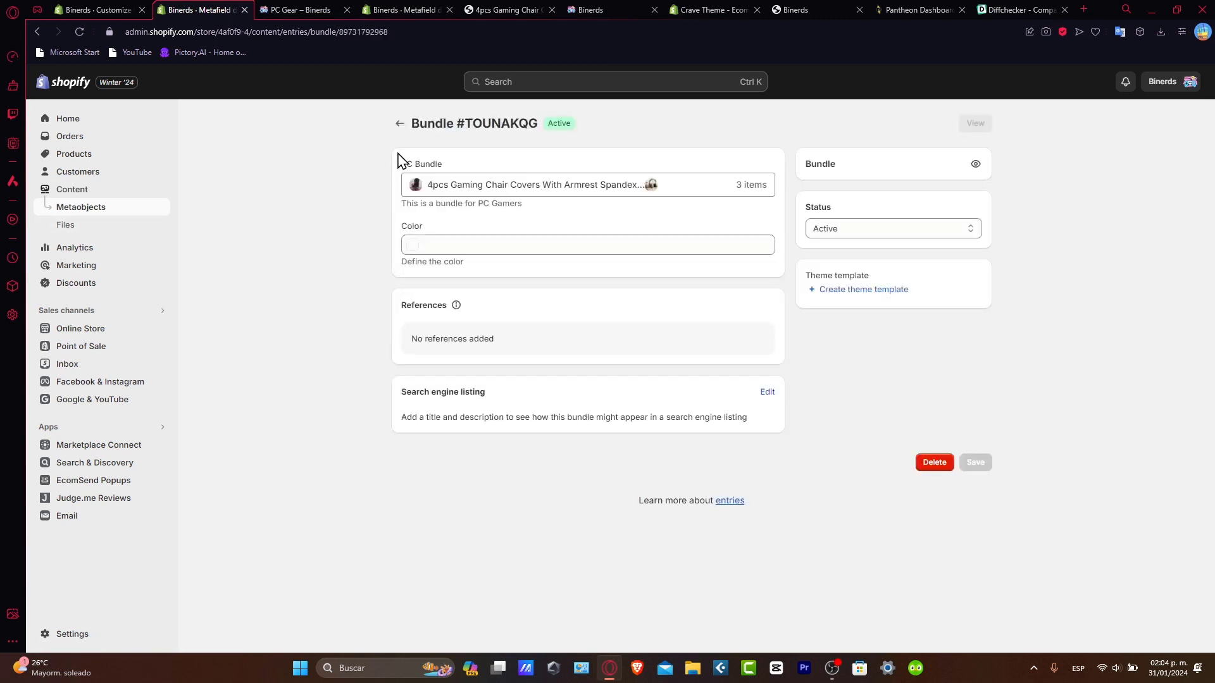
{"action": "key", "text": "ctrl+shift+Tab"}
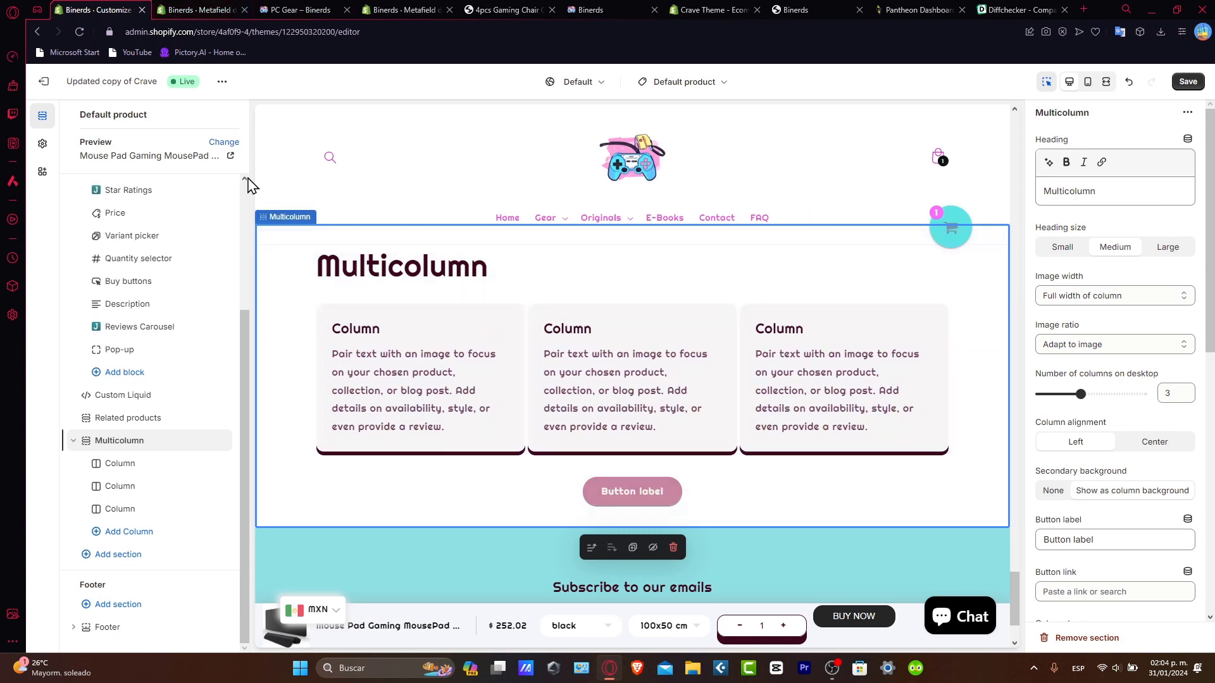
- Create a Bundle metaobject template and check the dynamic source options for the description
{"action": "left_click", "coordinate": [685, 83]}
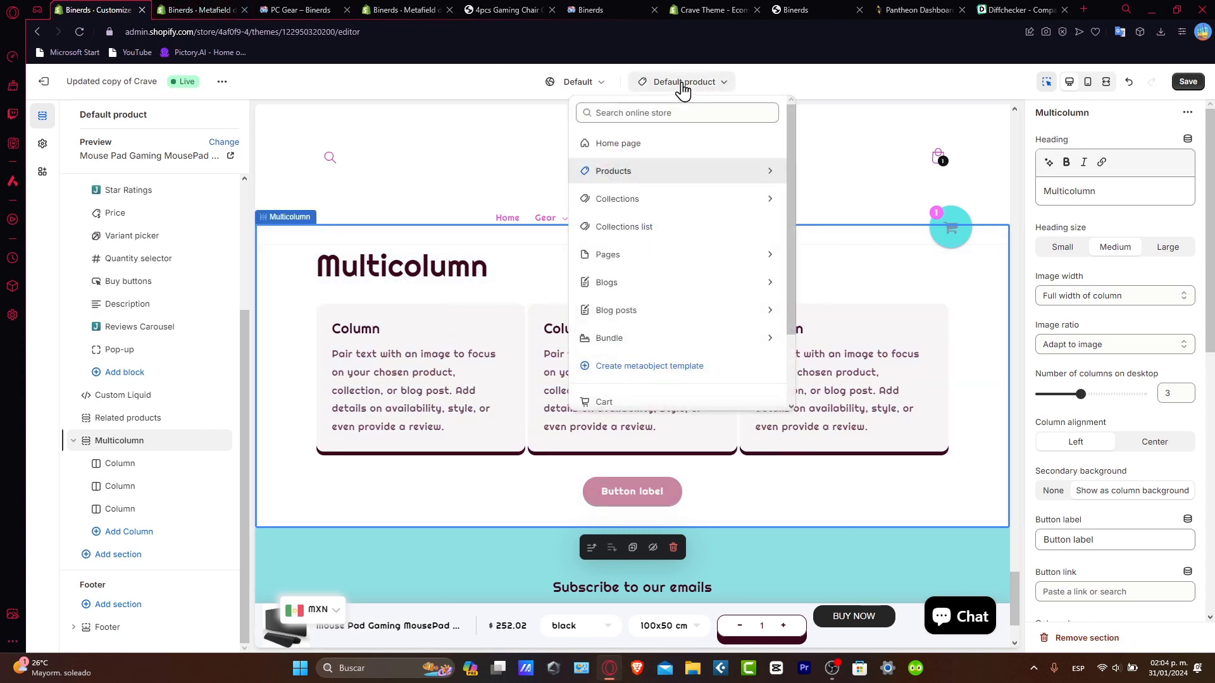
{"action": "left_click", "coordinate": [632, 366]}
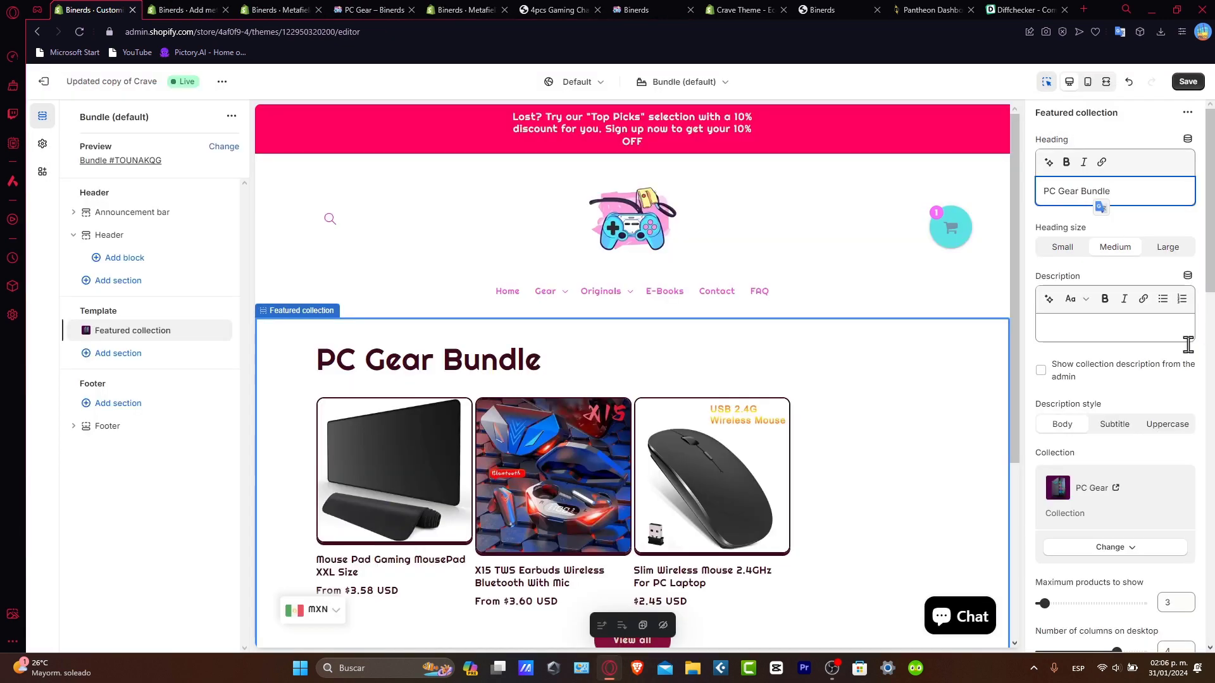
{"action": "left_click", "coordinate": [1188, 344]}
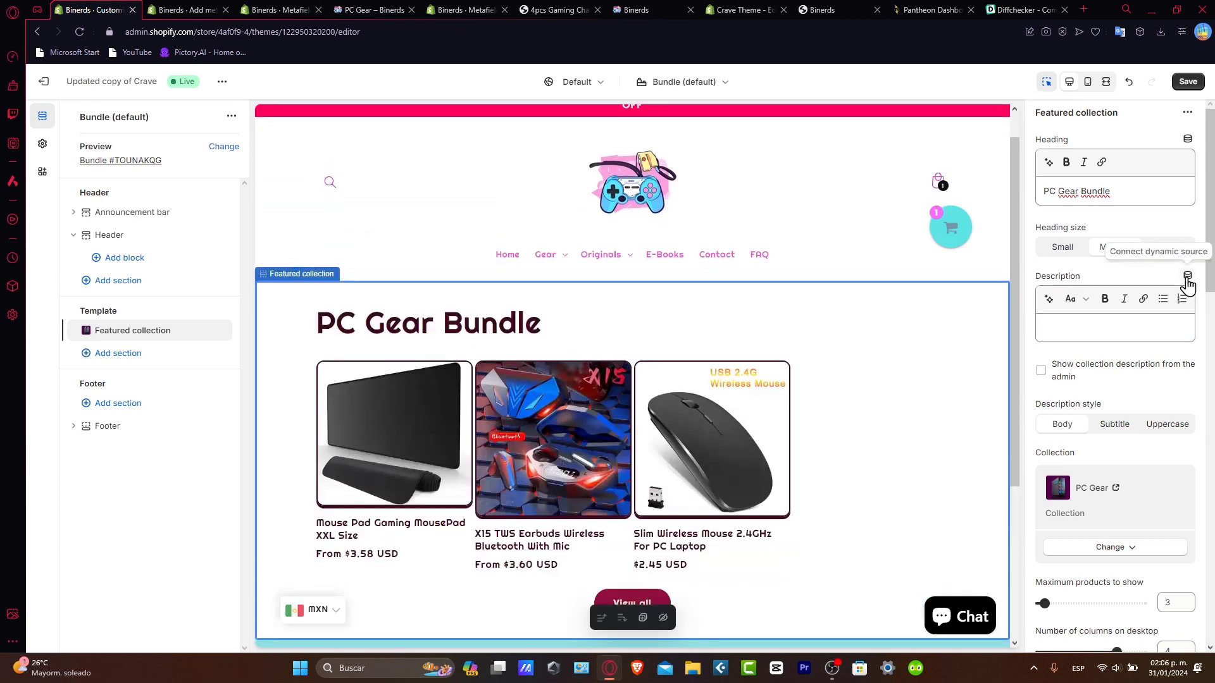
{"action": "left_click", "coordinate": [1188, 277]}
{"action": "left_click", "coordinate": [1084, 269]}
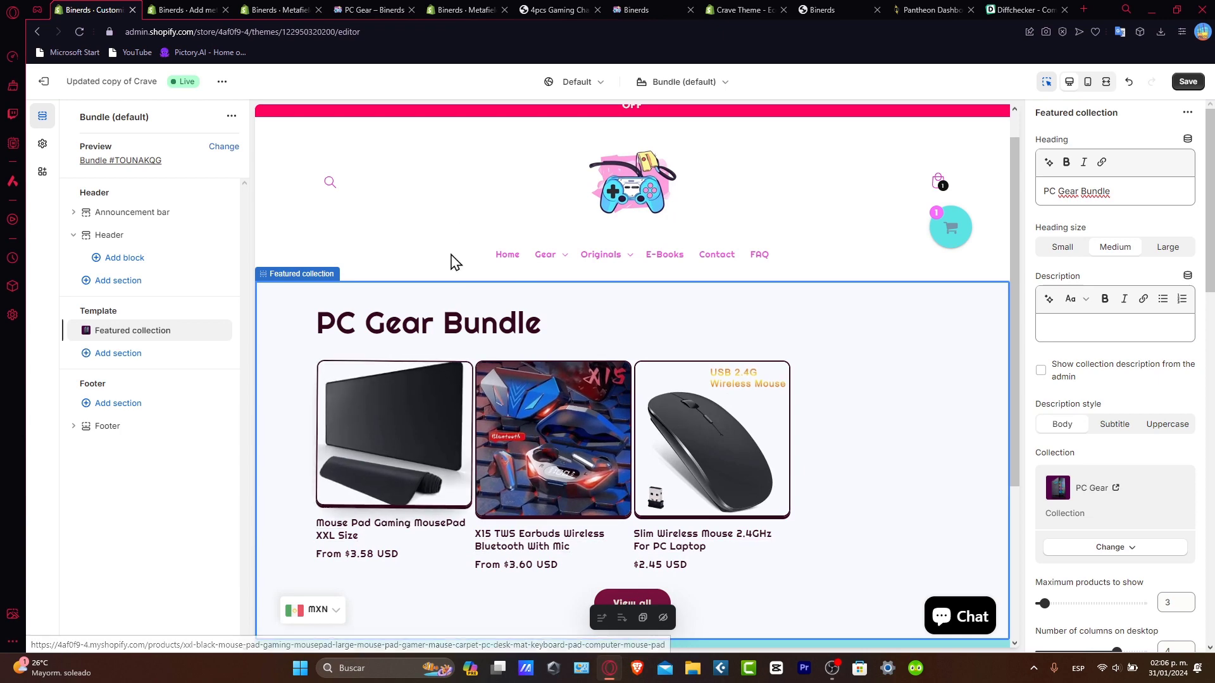
- Save the Bundle template and scroll the storefront to You may also like
{"action": "left_click", "coordinate": [1188, 81]}
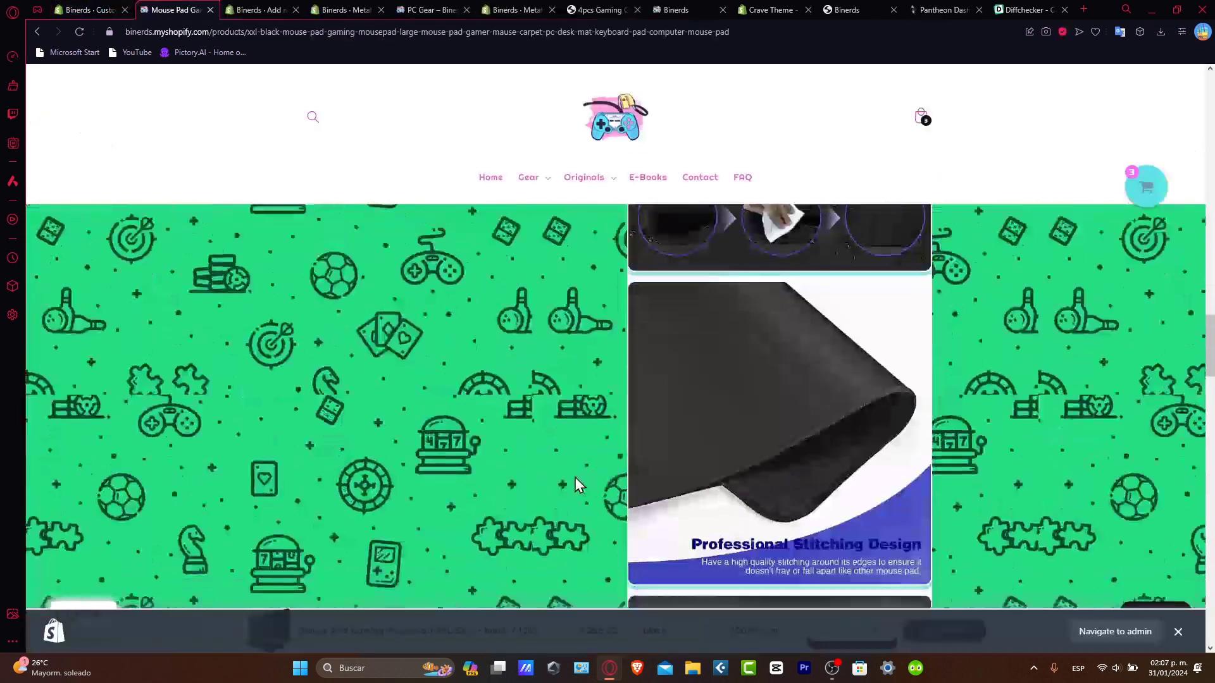
{"action": "scroll", "coordinate": [575, 477], "scroll_direction": "down", "scroll_amount": 10}
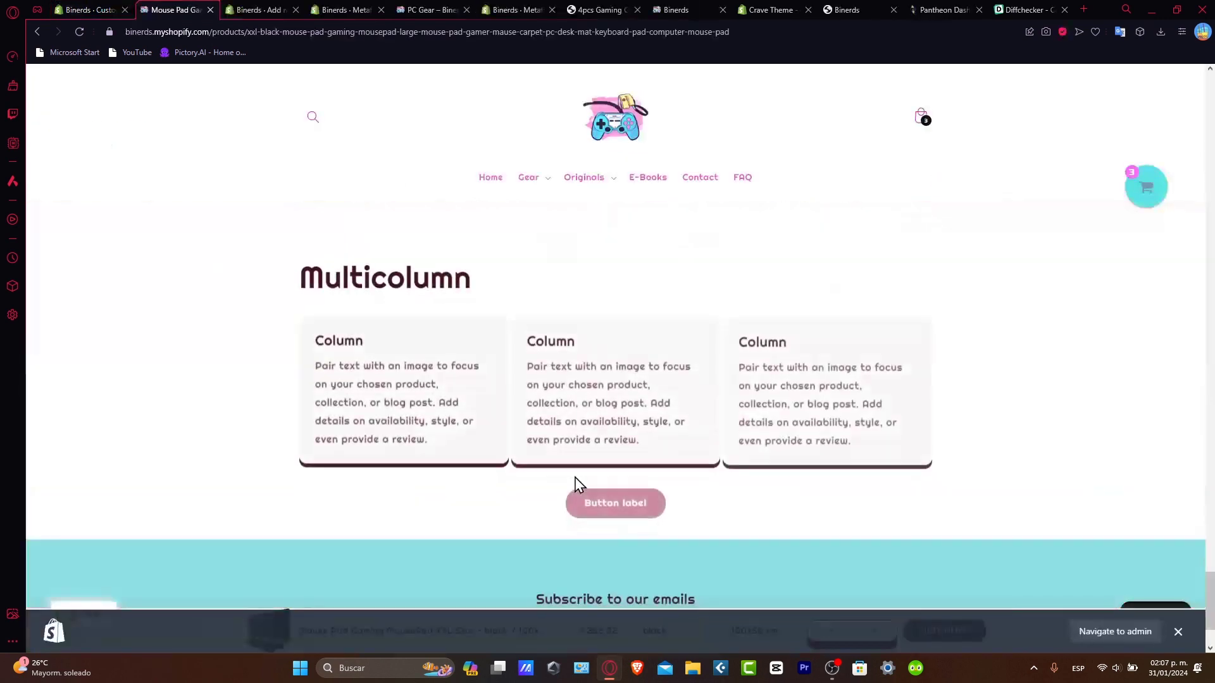
{"action": "scroll", "coordinate": [574, 483], "scroll_direction": "up", "scroll_amount": 10}
{"action": "scroll", "coordinate": [506, 367], "scroll_direction": "down", "scroll_amount": 3}
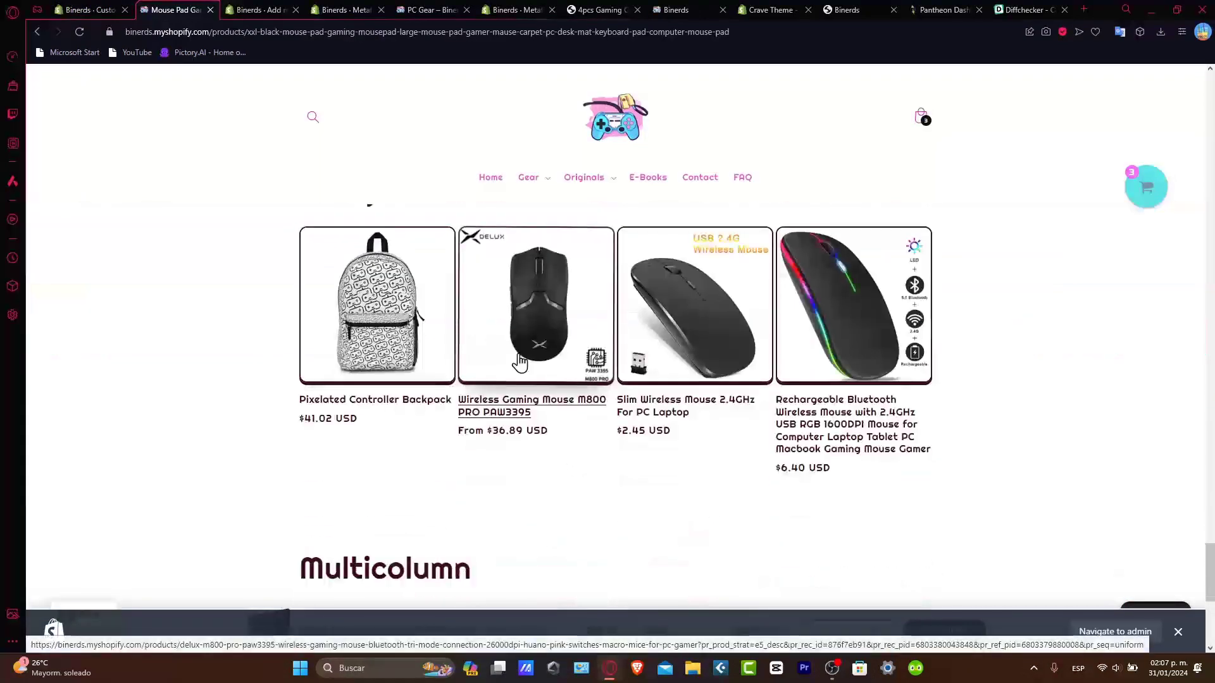
- Open the Slim Wireless Mouse 2.4GHz For PC Laptop page and scroll to its specifications
{"action": "left_click", "coordinate": [658, 408]}
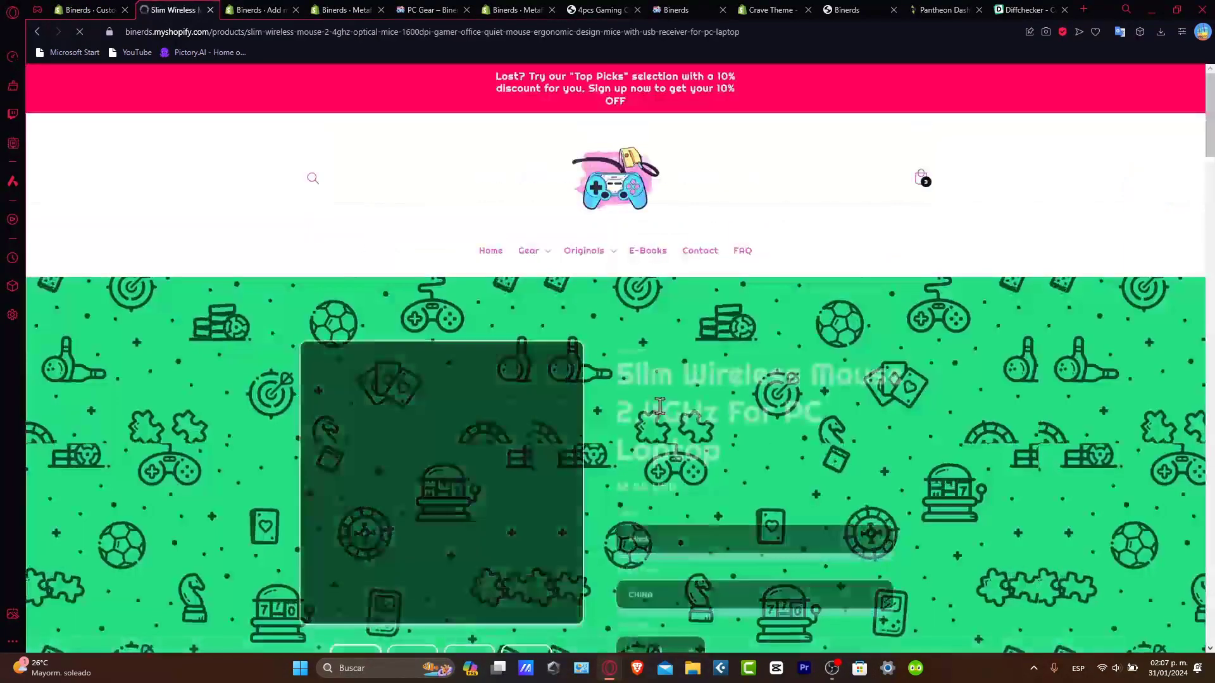
{"action": "scroll", "coordinate": [1000, 430], "scroll_direction": "down", "scroll_amount": 3}
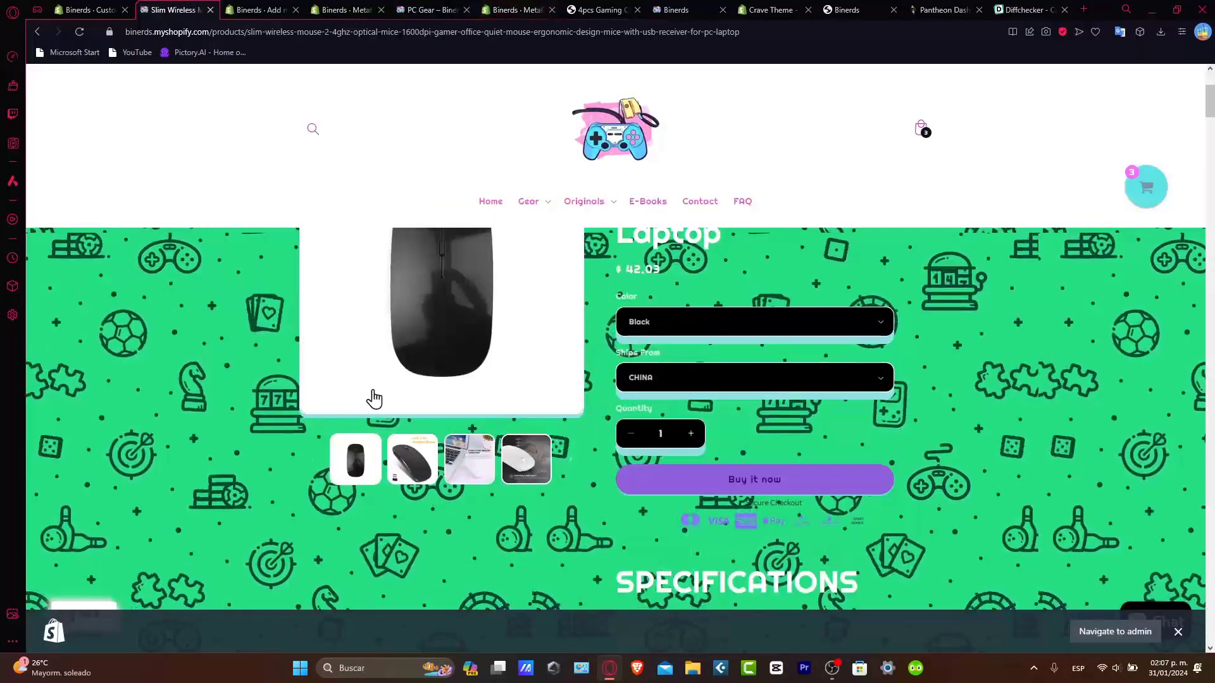
{"action": "scroll", "coordinate": [1031, 415], "scroll_direction": "down", "scroll_amount": 5}
{"action": "scroll", "coordinate": [1031, 417], "scroll_direction": "down", "scroll_amount": 2}
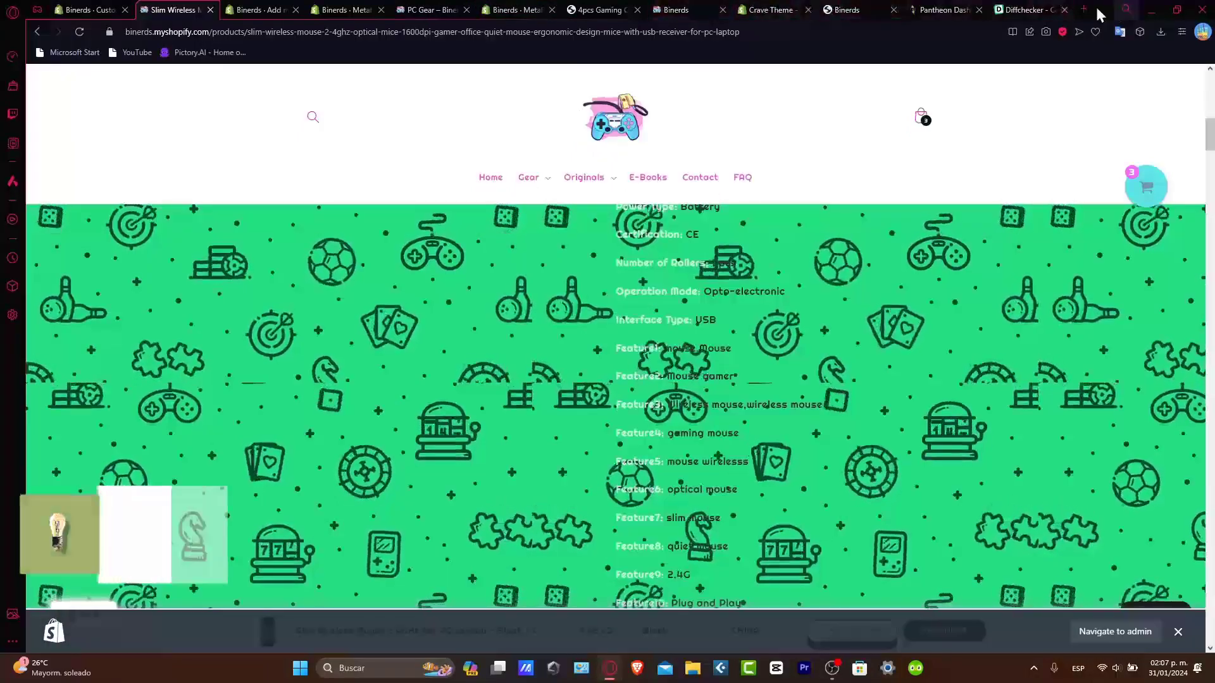
- Search 'shopify' in a new tab and open the Help Center Metaobjects article
{"action": "left_click", "coordinate": [1083, 8]}
{"action": "type", "text": "shopif"}
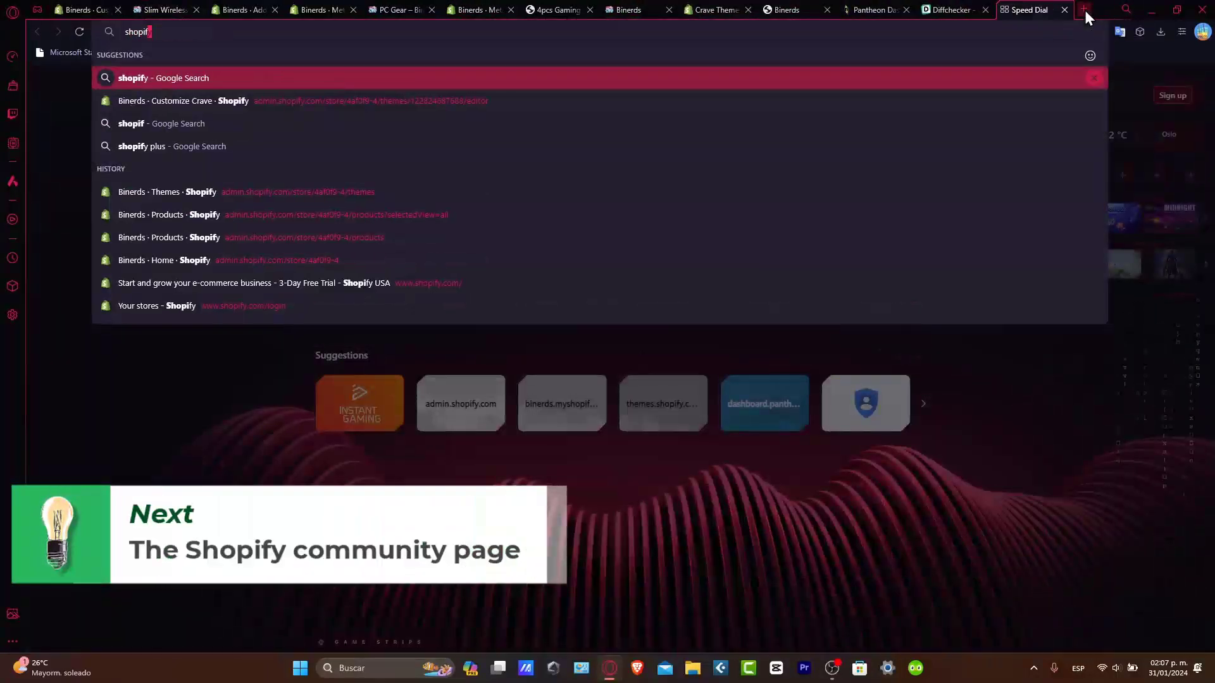
{"action": "type", "text": "y metaobjets"}
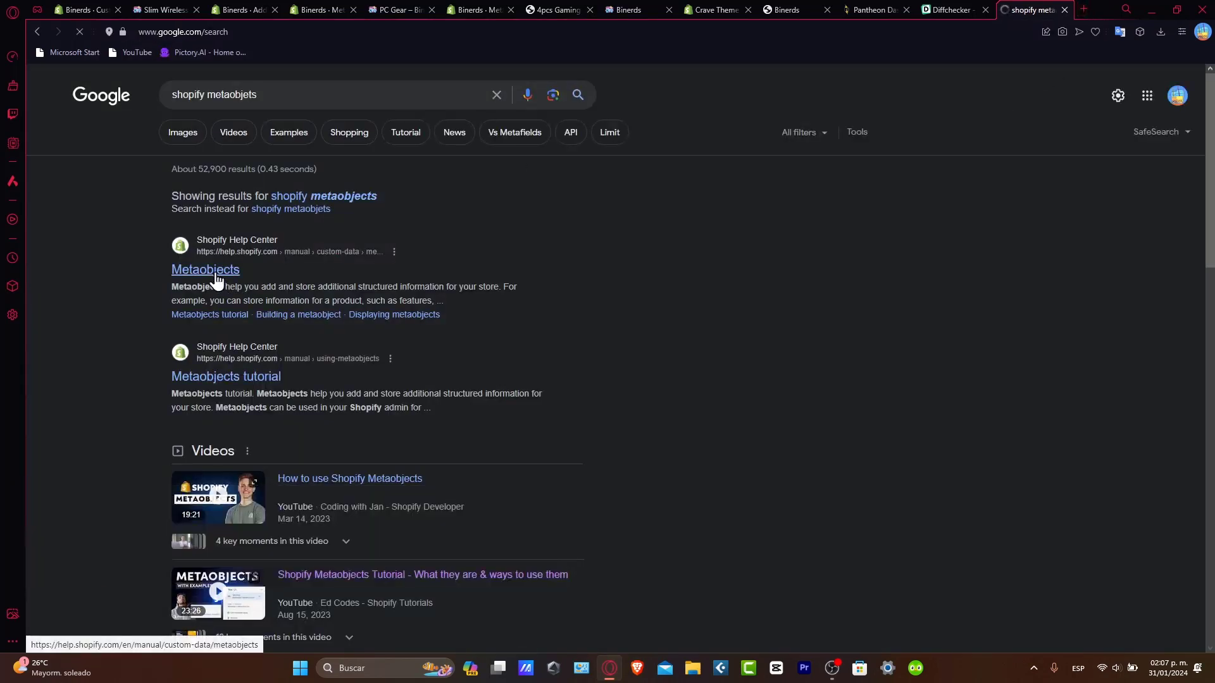
{"action": "left_click", "coordinate": [215, 272]}
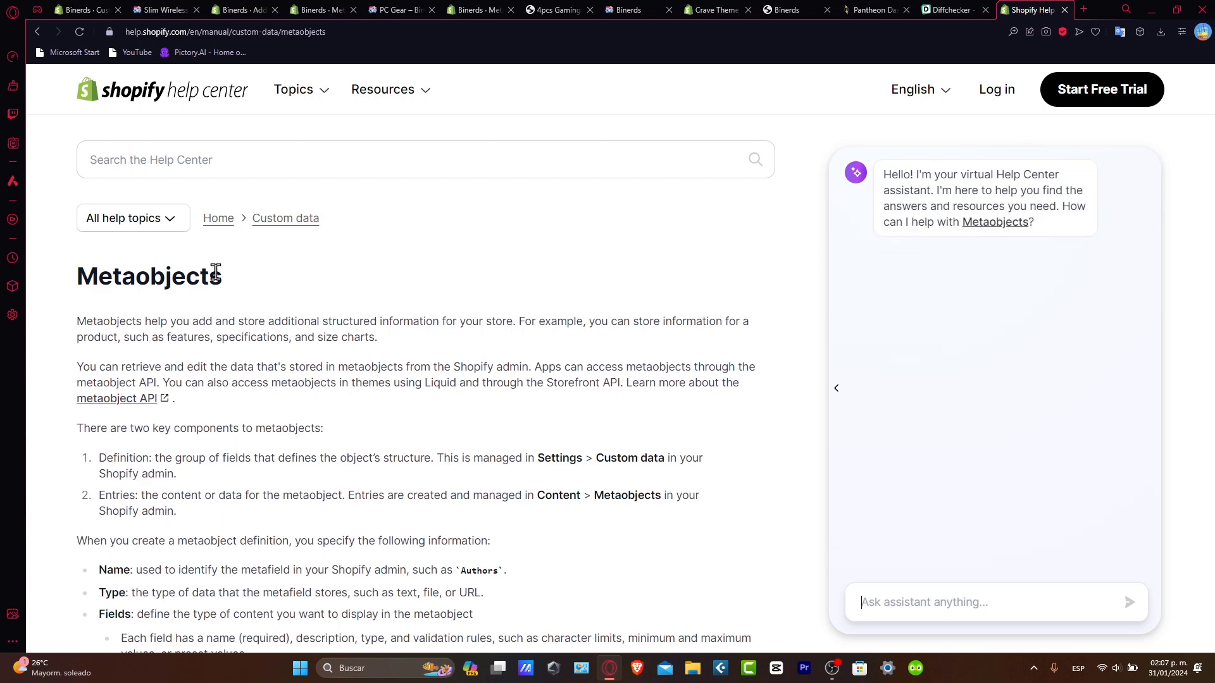
{"action": "scroll", "coordinate": [327, 359], "scroll_direction": "down", "scroll_amount": 3}
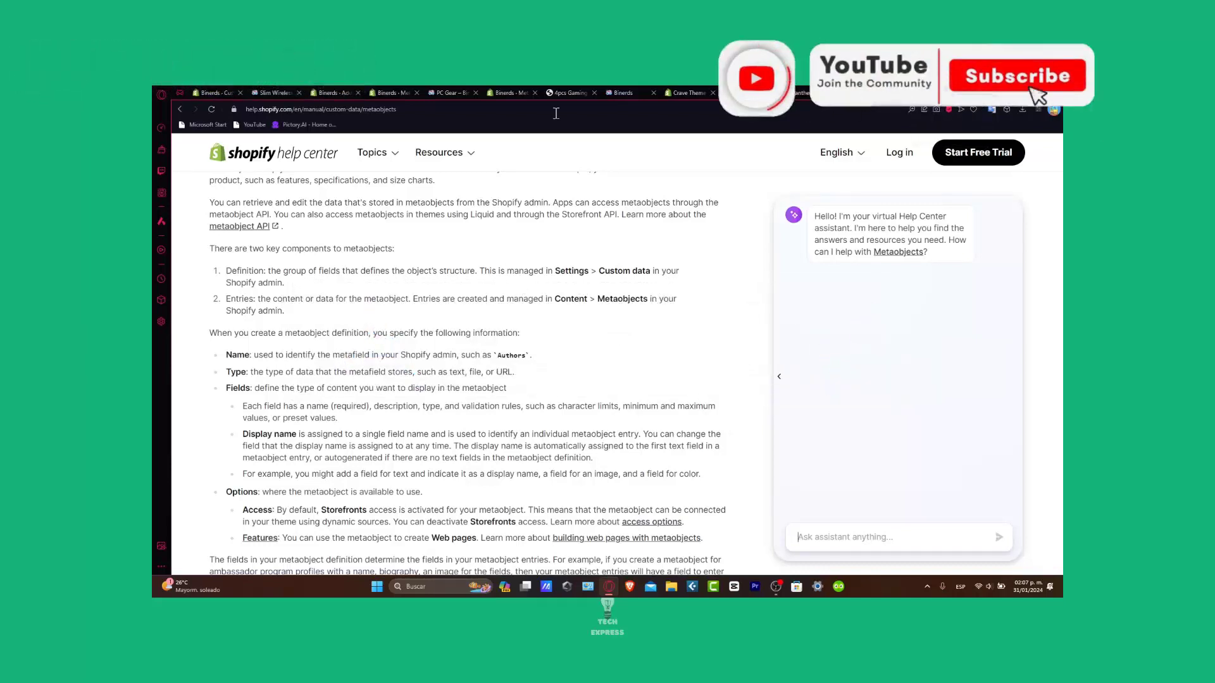
- Return to the PC Gear collection and try the Availability and Price filters
{"action": "left_click", "coordinate": [463, 91]}
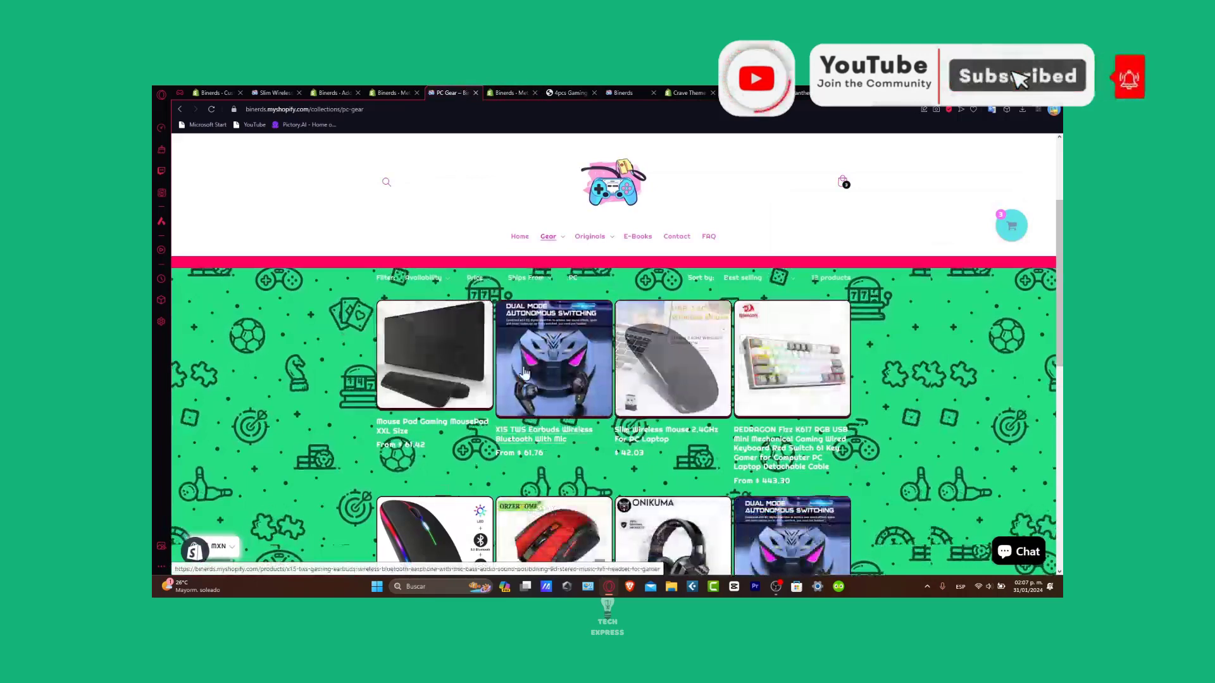
{"action": "left_click", "coordinate": [422, 278]}
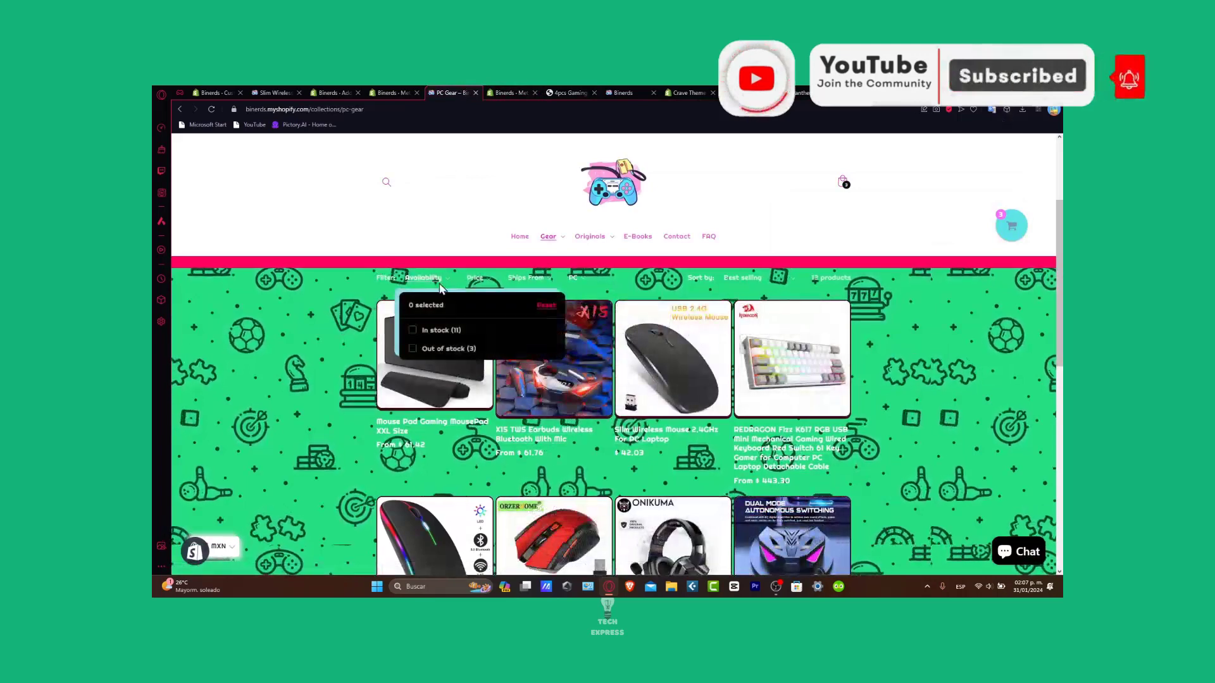
{"action": "left_click", "coordinate": [478, 291]}
{"action": "left_click", "coordinate": [475, 278]}
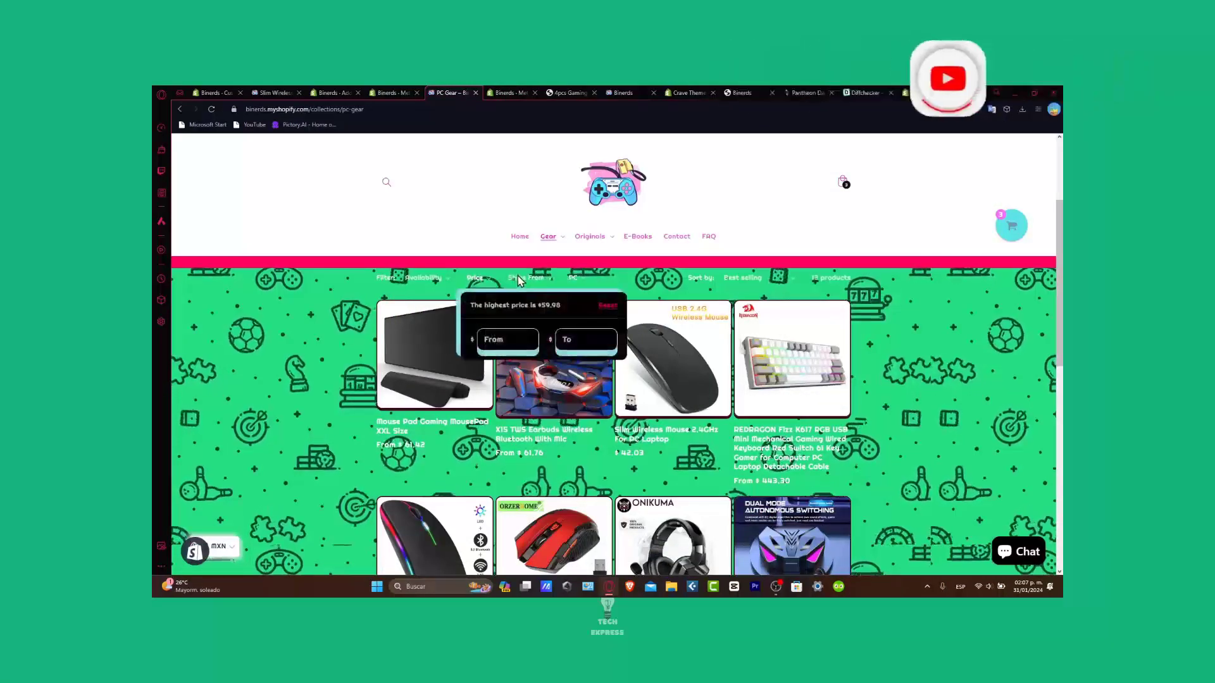
{"action": "left_click", "coordinate": [533, 284]}
- Filter the collection to products shipped from Spain
{"action": "left_click", "coordinate": [528, 282]}
{"action": "left_click", "coordinate": [475, 278]}
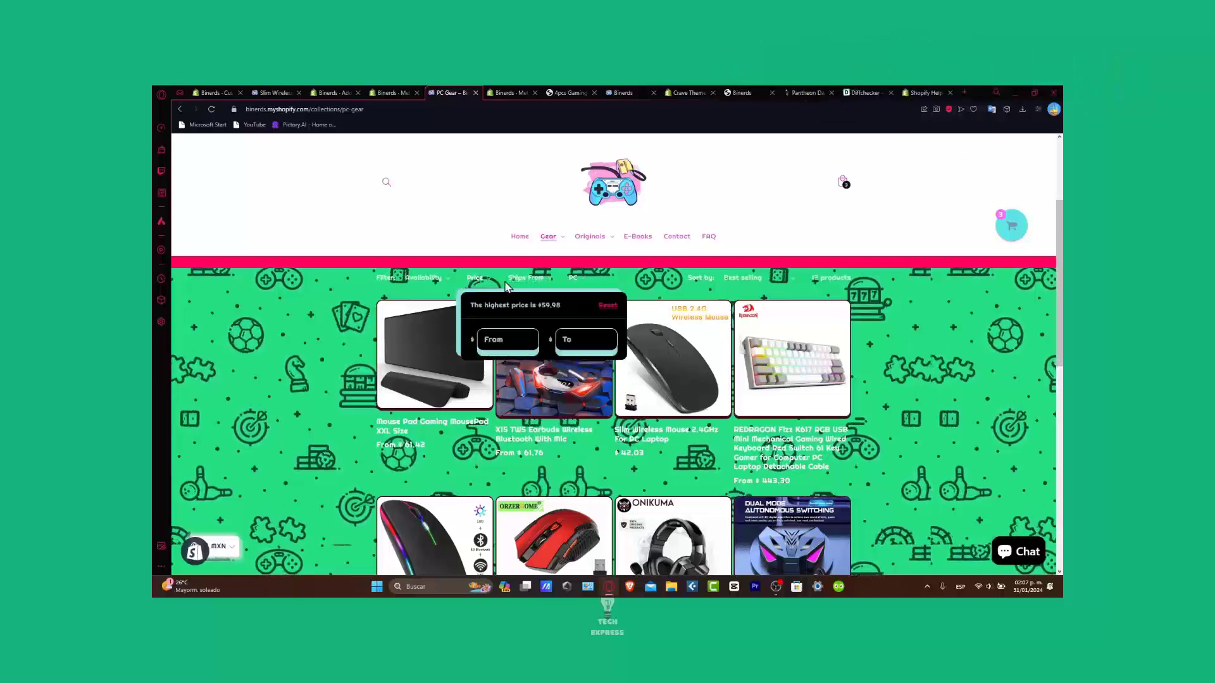
{"action": "left_click", "coordinate": [522, 283]}
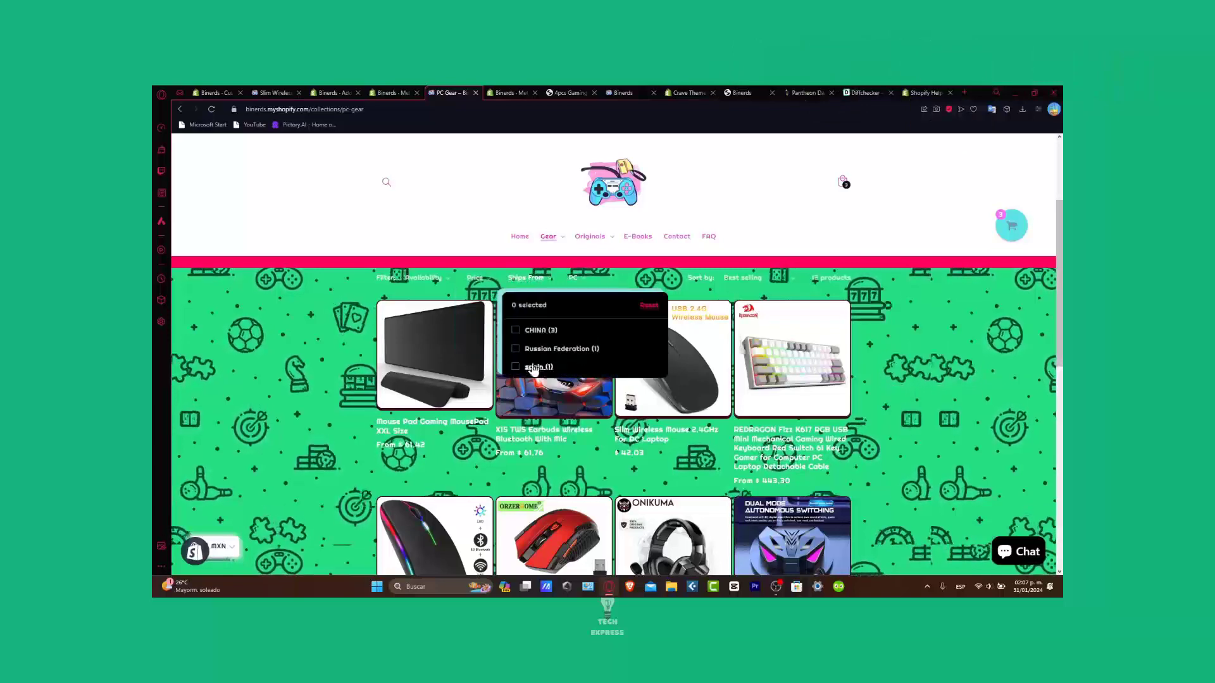